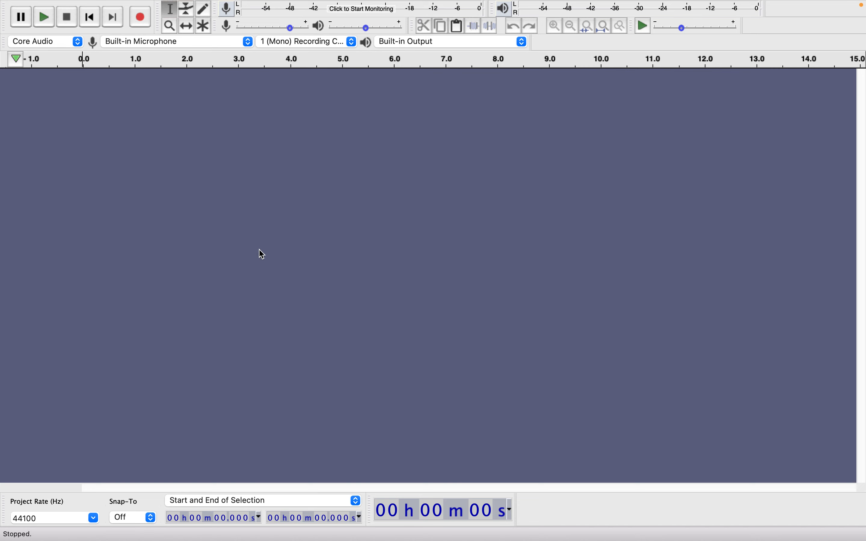
- Choose Built-in Microphone as the recording device
{"action": "mouse_move", "coordinate": [288, 1]}
{"action": "mouse_move", "coordinate": [495, 539]}
{"action": "mouse_move", "coordinate": [83, 5]}
{"action": "left_click", "coordinate": [136, 40]}
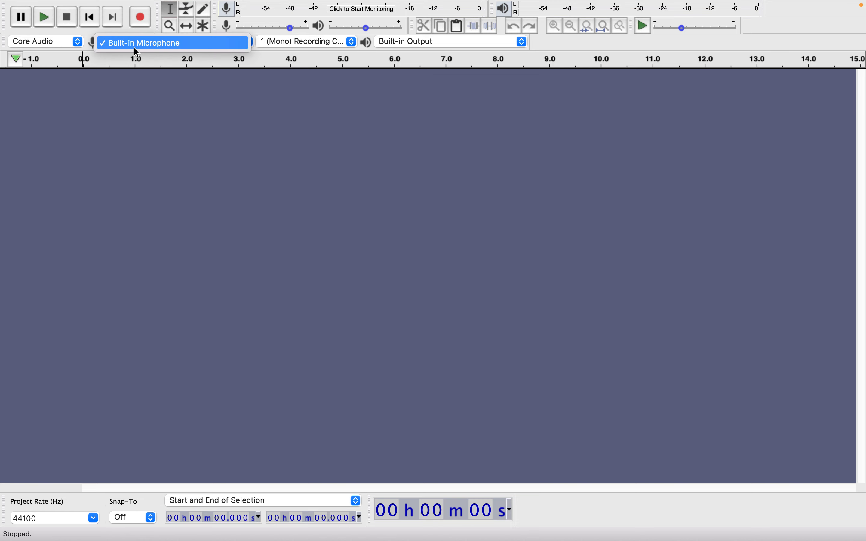
{"action": "left_click", "coordinate": [118, 47]}
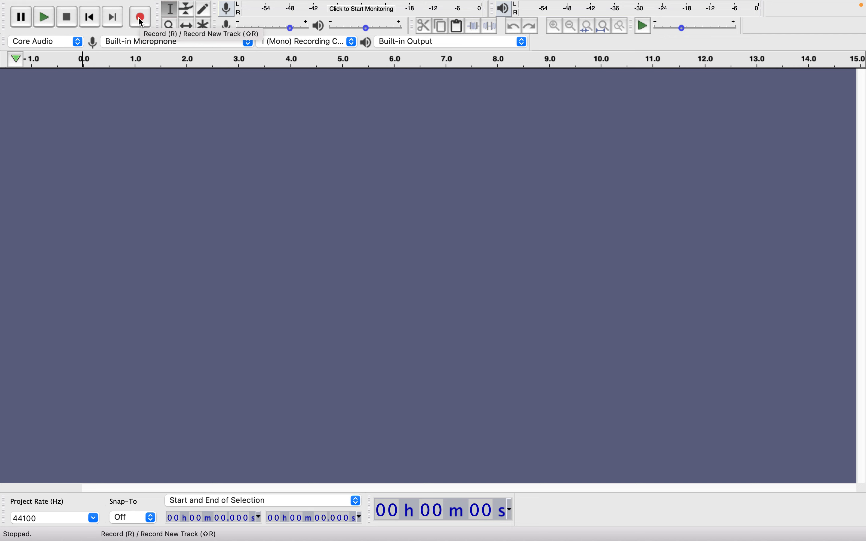
- Switch between the mono and stereo recording options and leave the recording channels at 2 (Stereo)
{"action": "left_click", "coordinate": [287, 42]}
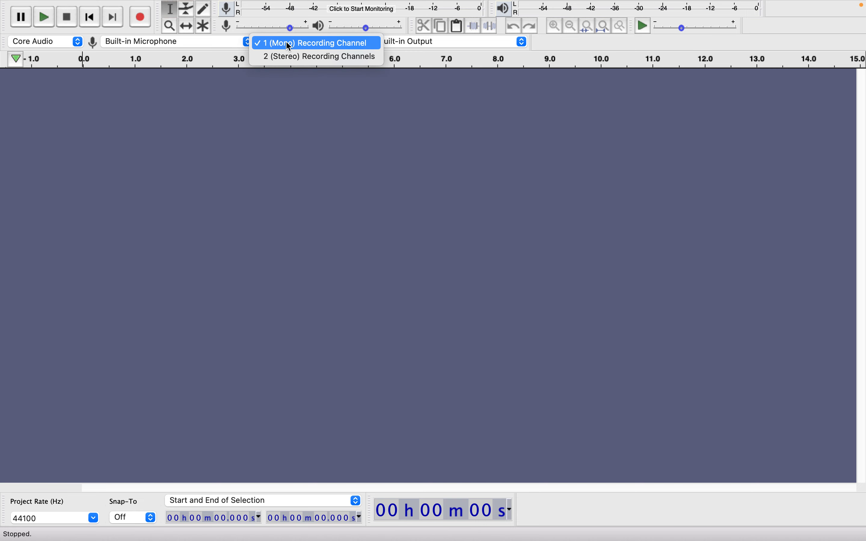
{"action": "left_click", "coordinate": [294, 59]}
{"action": "left_click", "coordinate": [286, 42]}
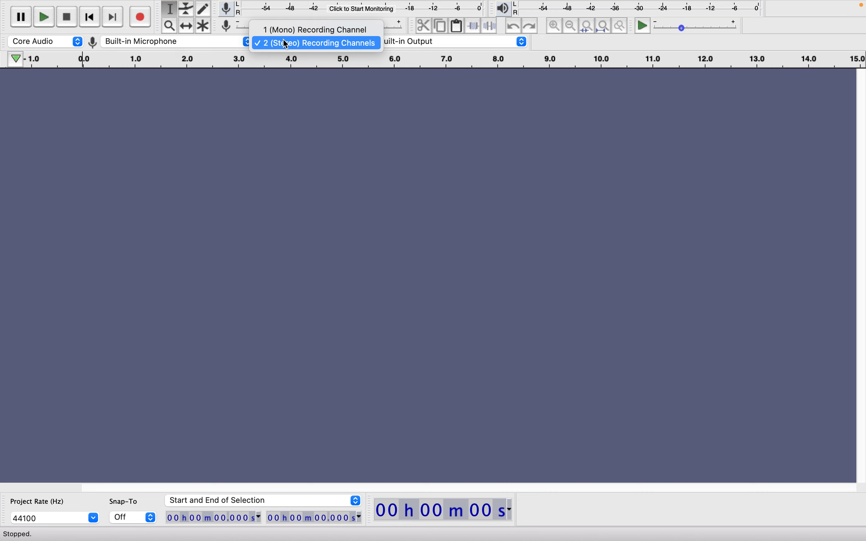
{"action": "left_click", "coordinate": [287, 29]}
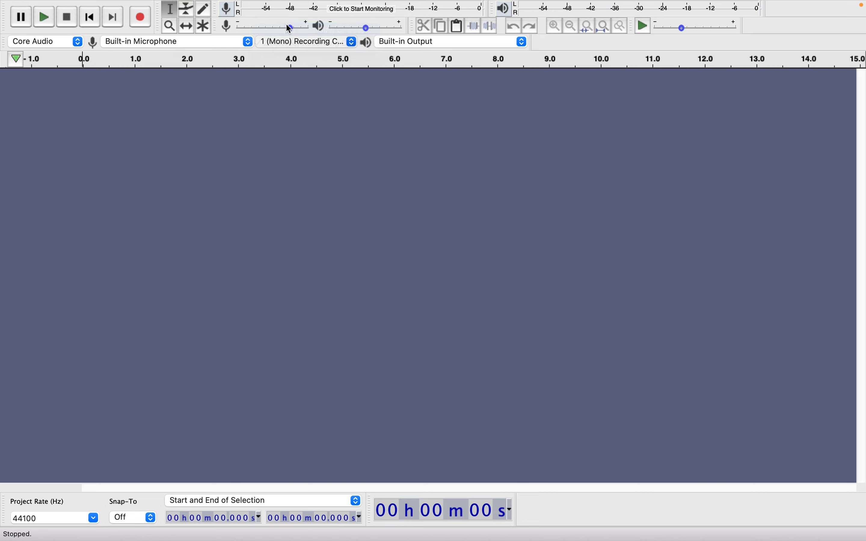
{"action": "left_click", "coordinate": [286, 44]}
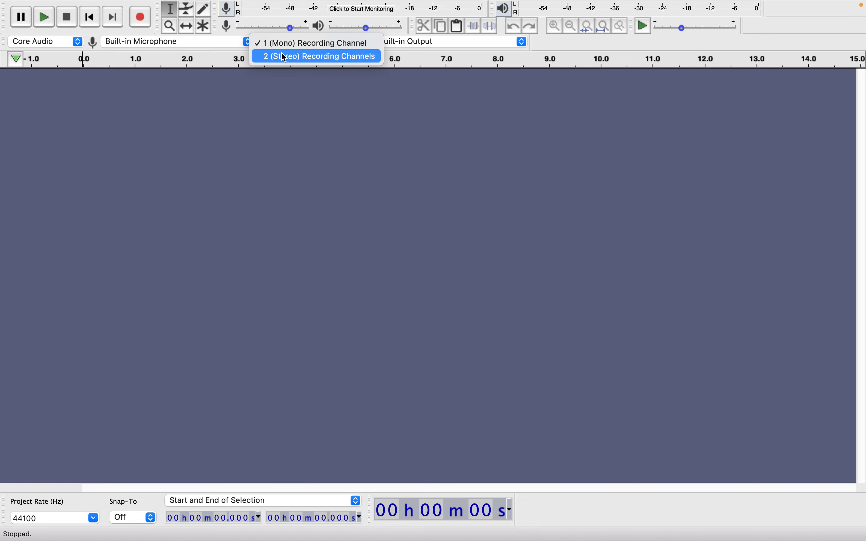
{"action": "left_click", "coordinate": [285, 57]}
{"action": "left_click", "coordinate": [277, 42]}
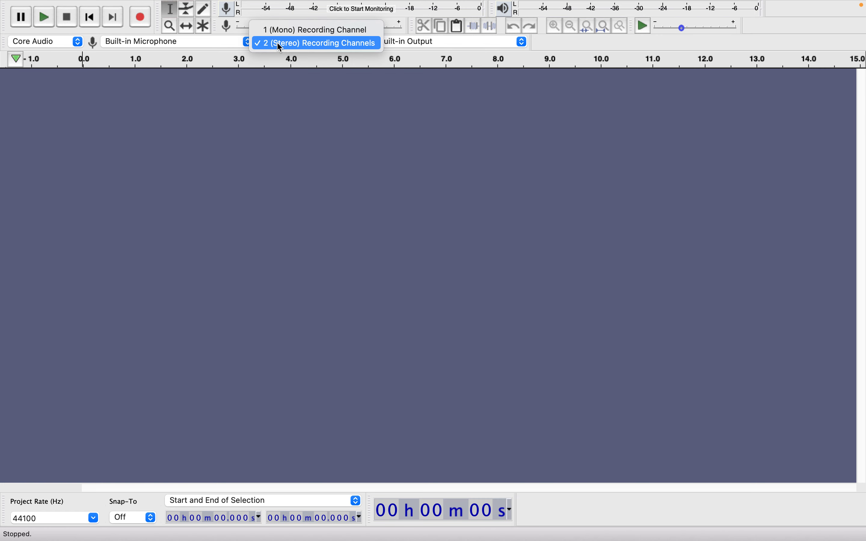
{"action": "left_click", "coordinate": [260, 72]}
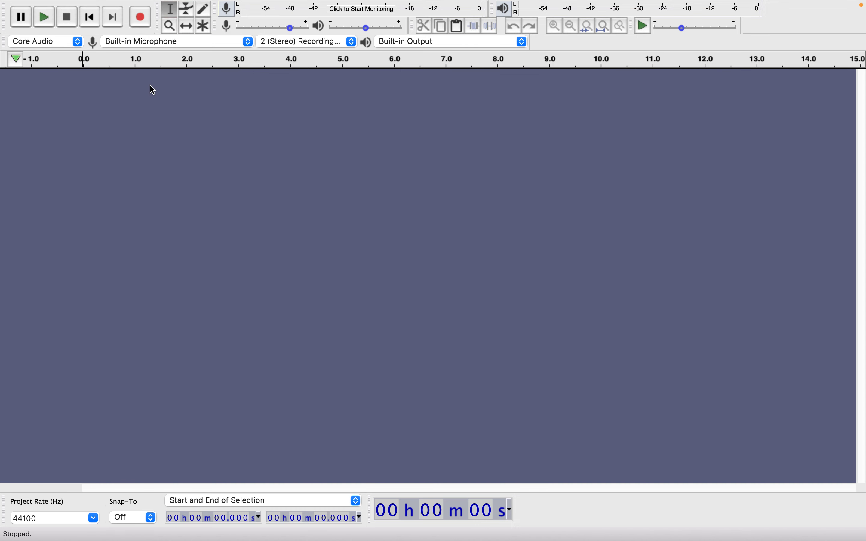
- Record a voice clip of about 3.6 seconds on a new stereo track and leave the track deselected
{"action": "left_click", "coordinate": [141, 20]}
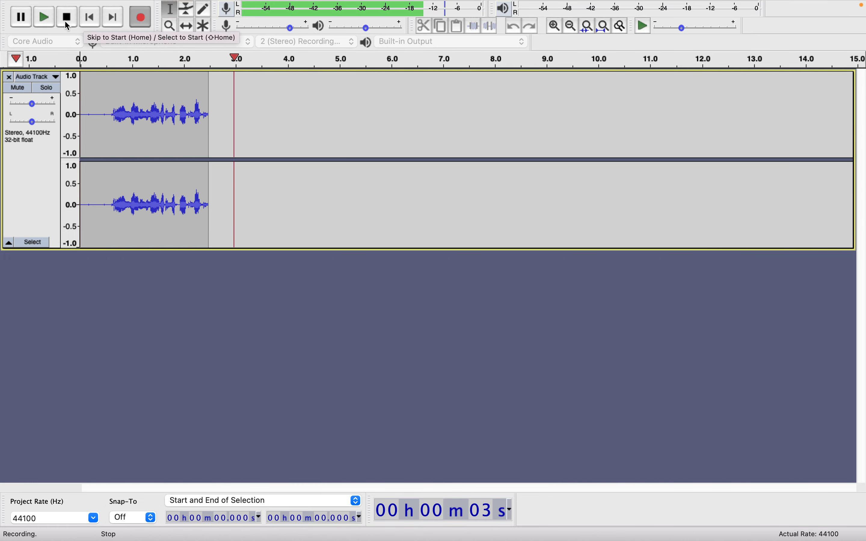
{"action": "left_click", "coordinate": [67, 18]}
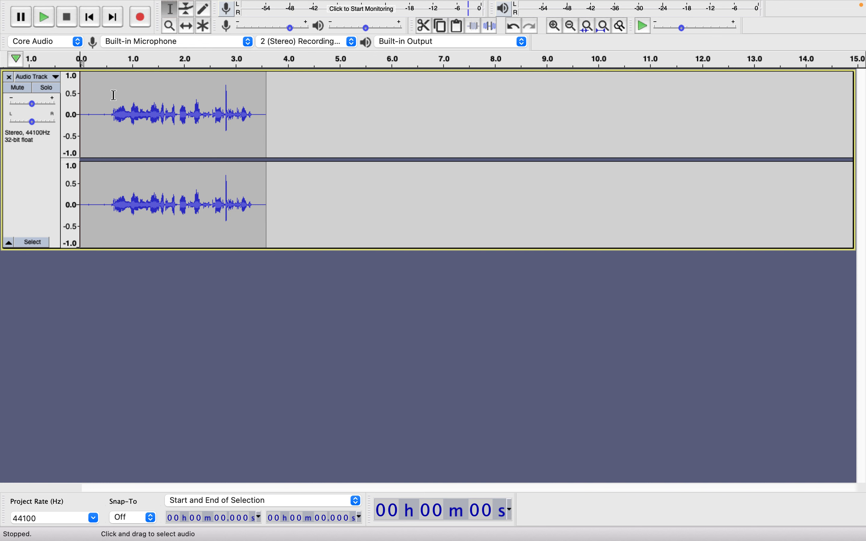
{"action": "left_click_drag", "start_coordinate": [113, 95], "coordinate": [266, 120]}
{"action": "left_click", "coordinate": [320, 158]}
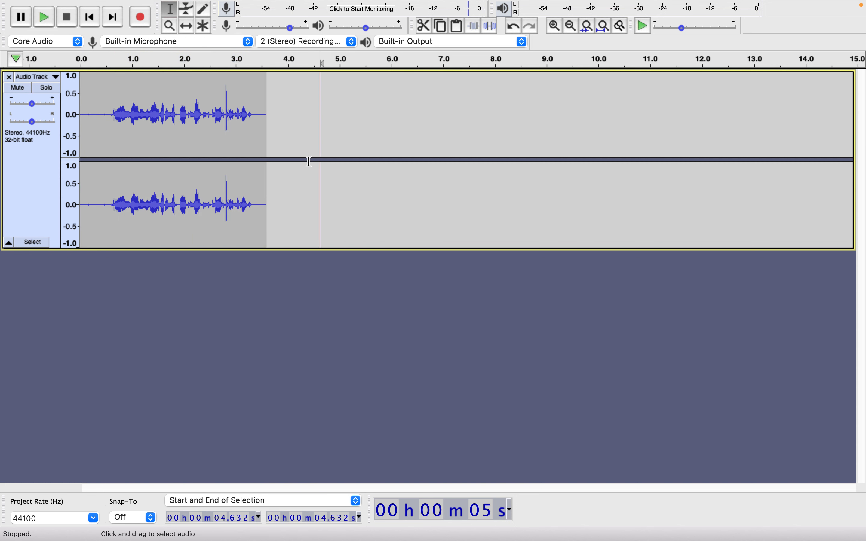
{"action": "left_click", "coordinate": [255, 315]}
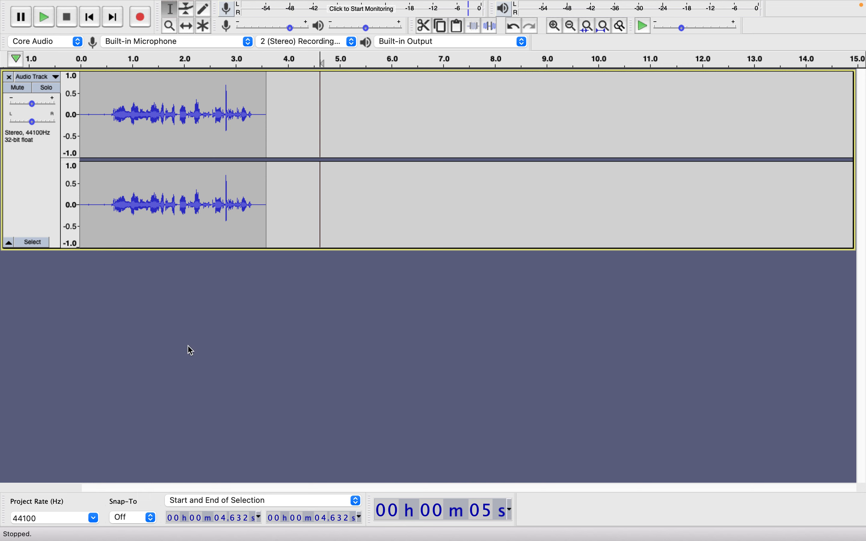
- Add a new empty stereo track below the recorded one
{"action": "mouse_move", "coordinate": [225, 4]}
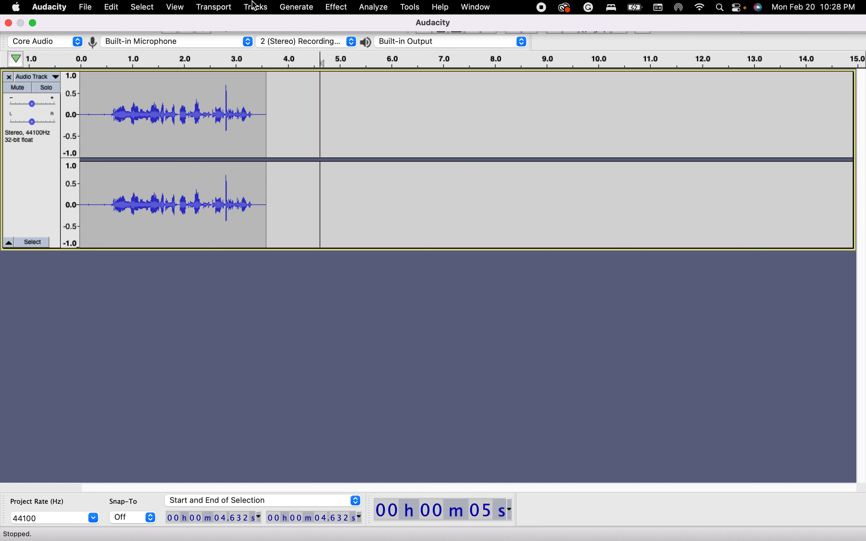
{"action": "left_click", "coordinate": [256, 7]}
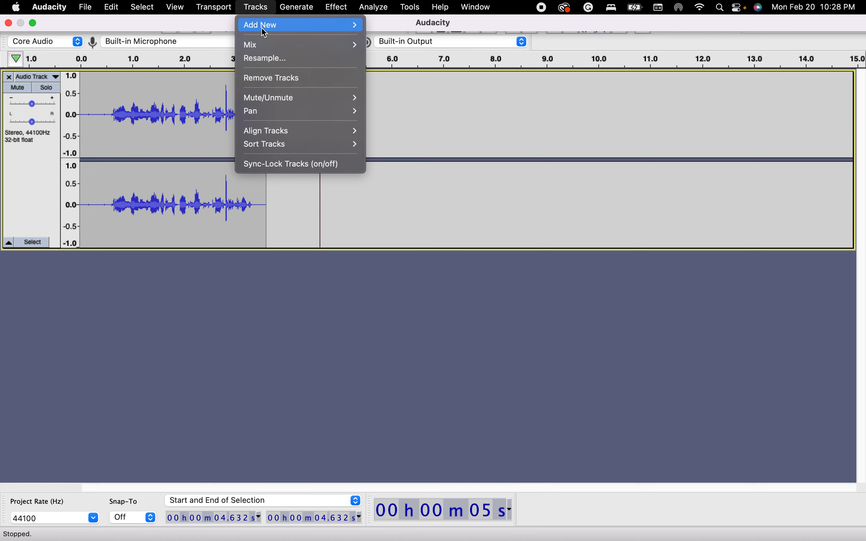
{"action": "mouse_move", "coordinate": [327, 26]}
{"action": "left_click", "coordinate": [388, 38]}
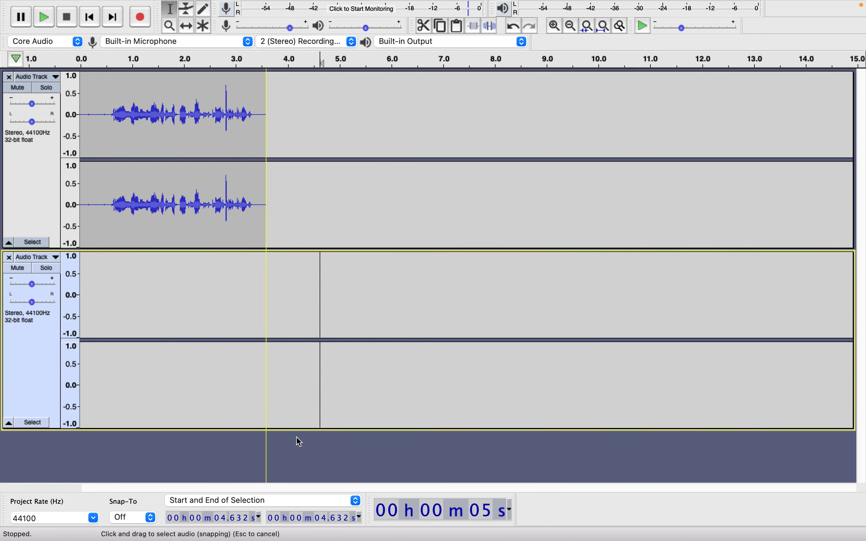
- Record a second voice clip on the lower track, starting at the end of the first clip (3.585 s) and stopping at about 7.2 s
{"action": "left_click", "coordinate": [267, 277]}
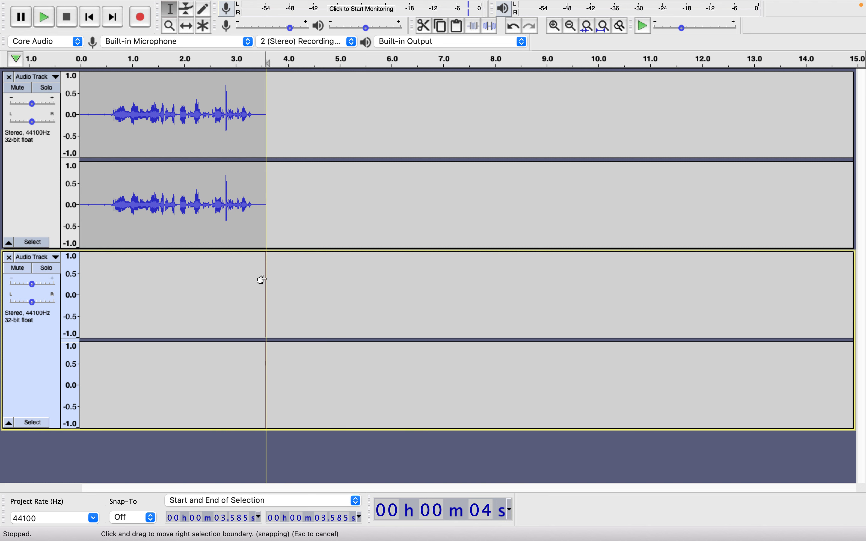
{"action": "left_click", "coordinate": [142, 20]}
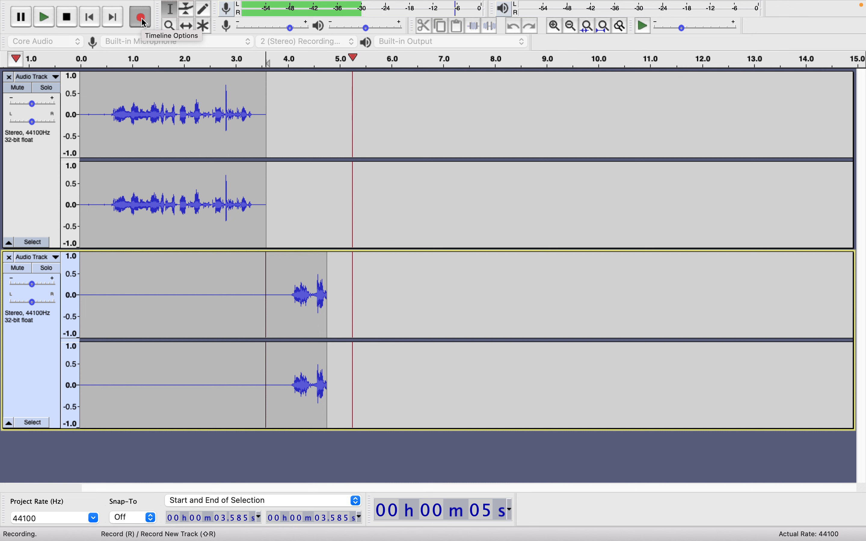
{"action": "left_click", "coordinate": [67, 17]}
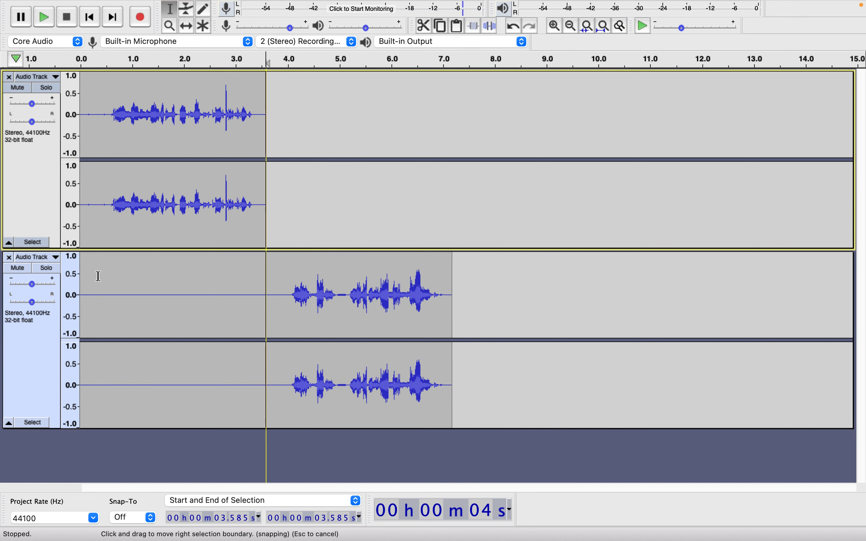
- Rename the lower track with the second speaker's first name
{"action": "left_click", "coordinate": [43, 254]}
{"action": "left_click", "coordinate": [50, 274]}
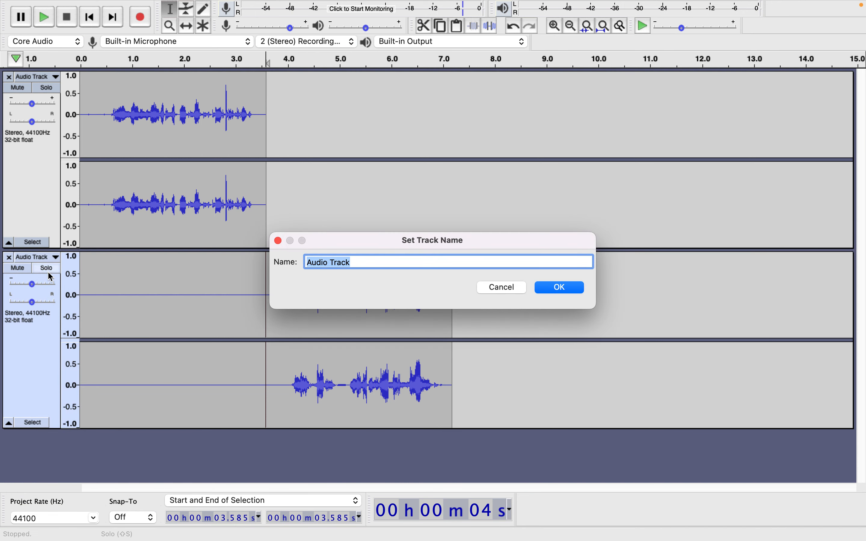
{"action": "type", "text": "jenson"}
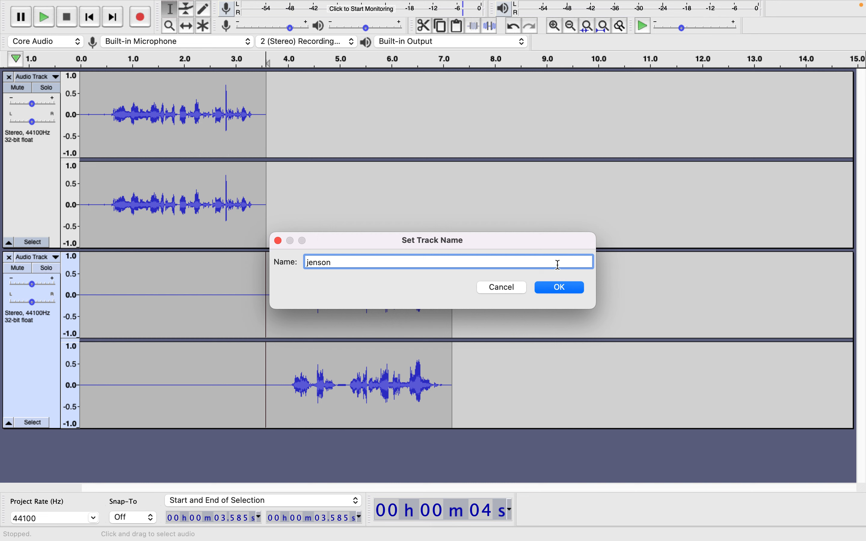
{"action": "left_click", "coordinate": [561, 287]}
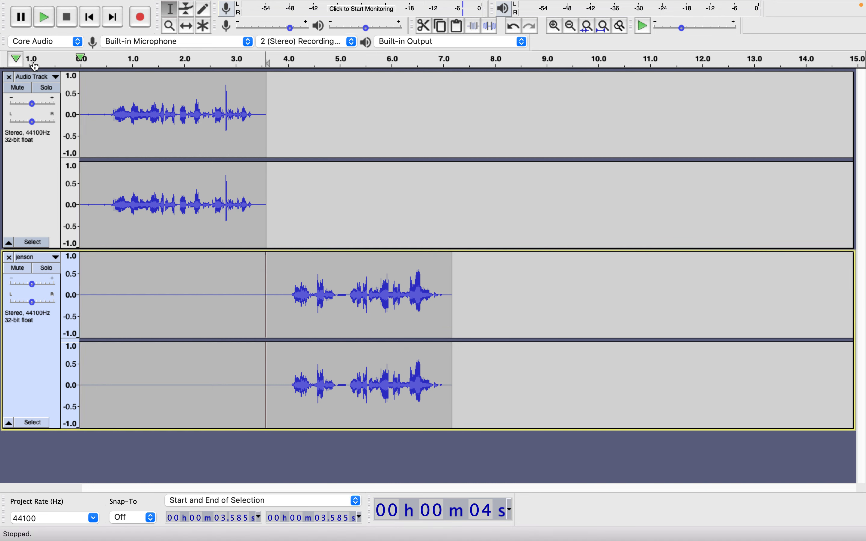
- Rename the upper track with the first speaker's first name
{"action": "left_click", "coordinate": [40, 78]}
{"action": "left_click", "coordinate": [43, 88]}
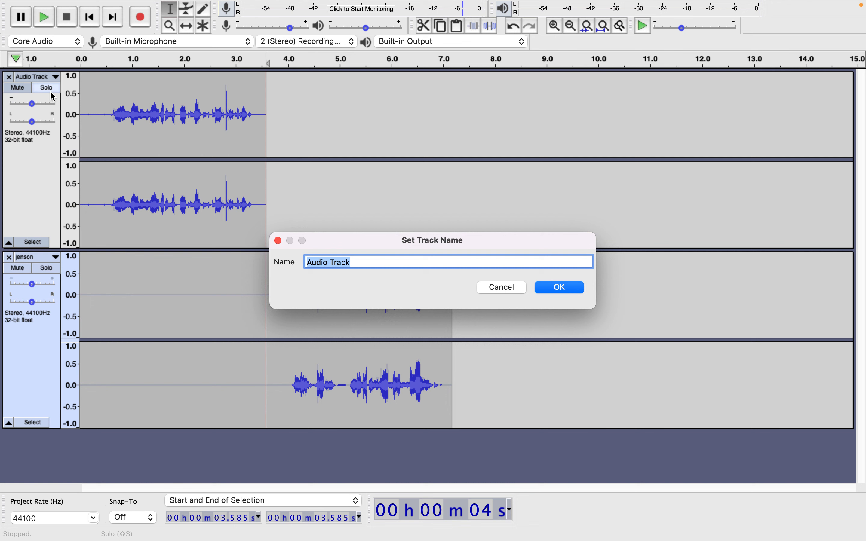
{"action": "type", "text": "bobby"}
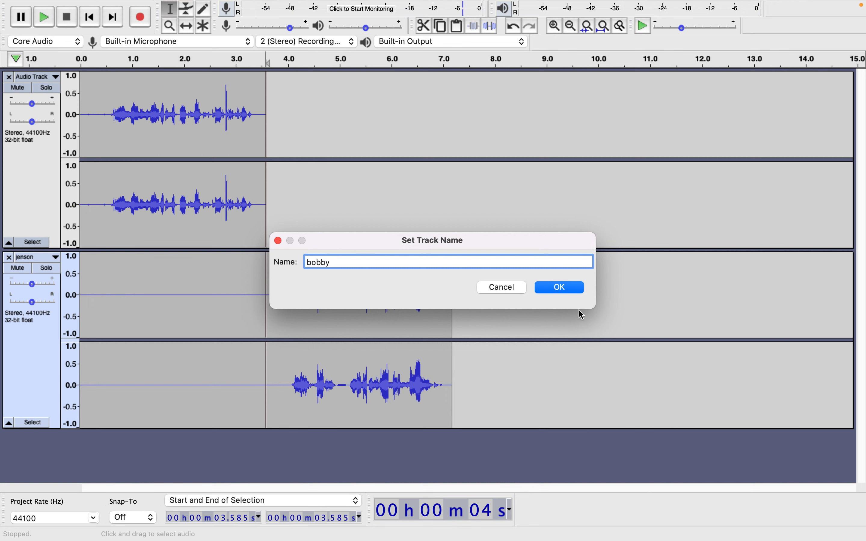
{"action": "left_click", "coordinate": [561, 288]}
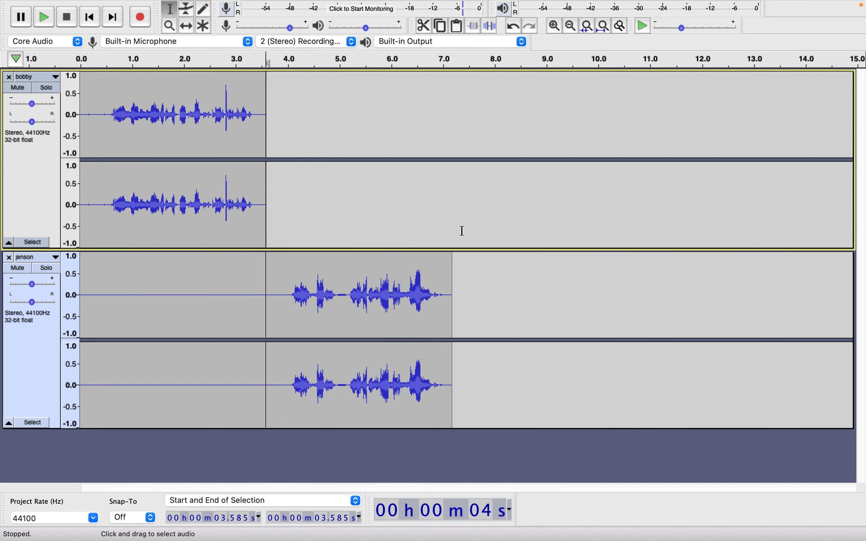
- Try out muting the upper track and soloing the lower one, and turn both off again
{"action": "left_click", "coordinate": [451, 228]}
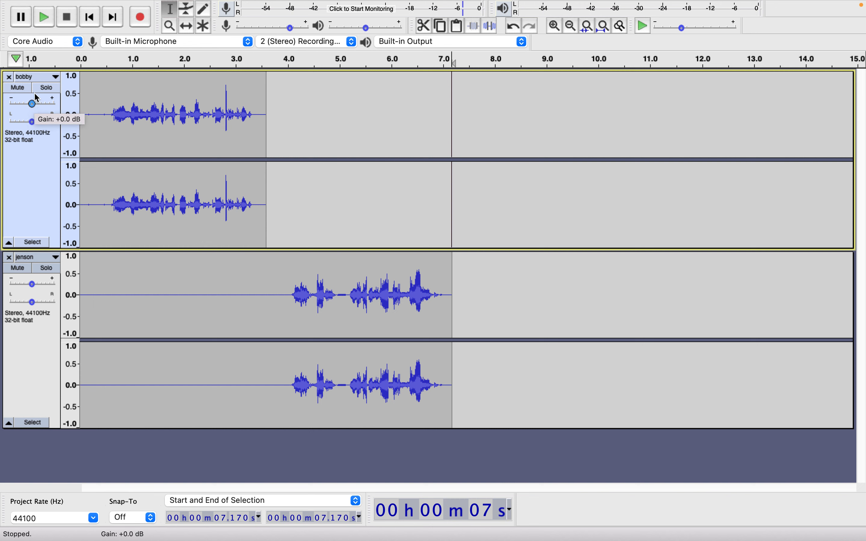
{"action": "left_click", "coordinate": [18, 88]}
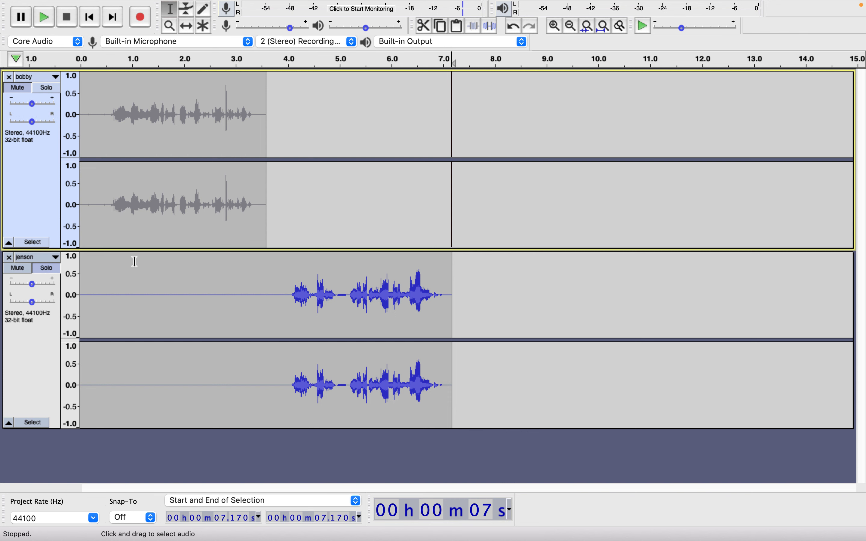
{"action": "left_click", "coordinate": [23, 87]}
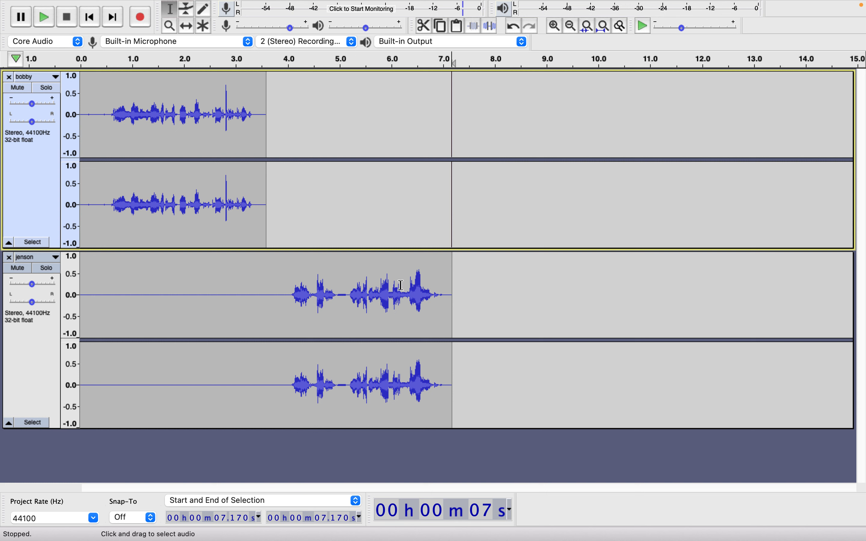
- Delete the opening words of the lower track's recording, a section of about 1.25 seconds starting near 4 seconds
{"action": "left_click_drag", "start_coordinate": [348, 283], "coordinate": [282, 274]}
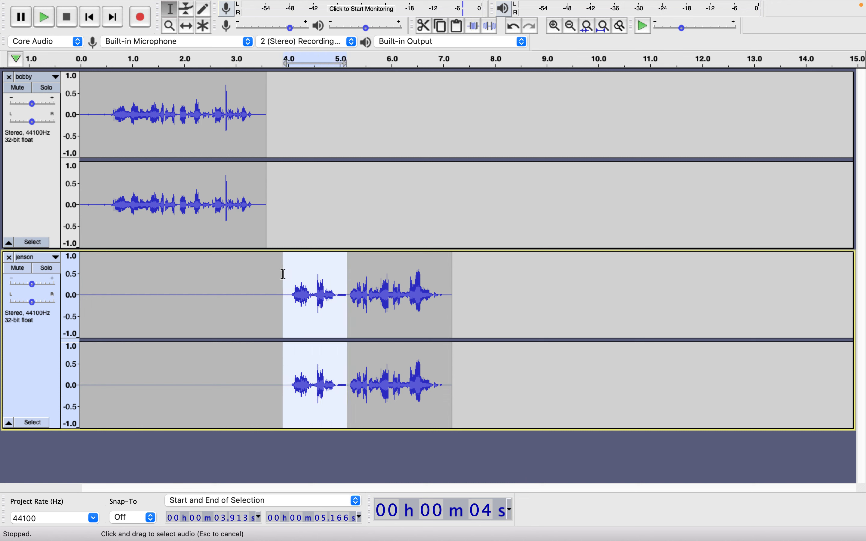
{"action": "key", "text": "Delete"}
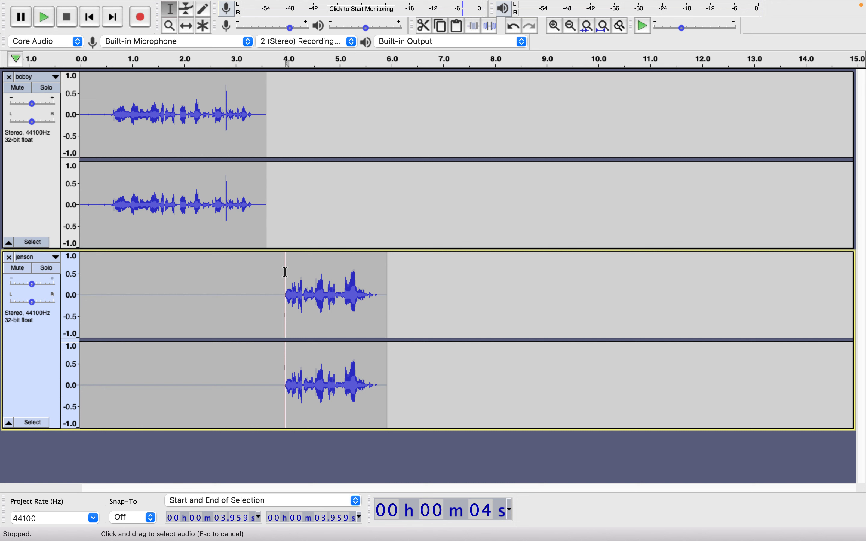
{"action": "left_click_drag", "start_coordinate": [284, 269], "coordinate": [269, 270]}
{"action": "left_click", "coordinate": [387, 195]}
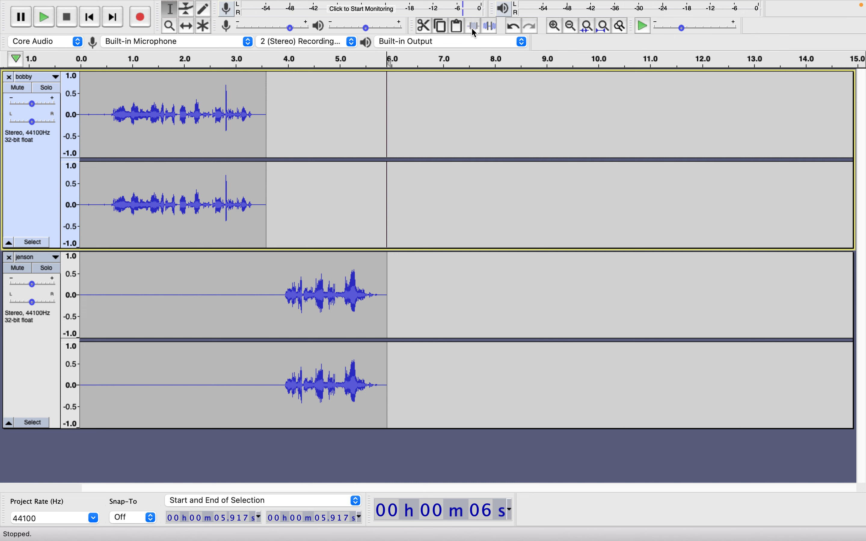
{"action": "mouse_move", "coordinate": [286, 270]}
{"action": "left_mouse_down"}
{"action": "mouse_move", "coordinate": [267, 270]}
{"action": "mouse_move", "coordinate": [275, 273]}
{"action": "left_mouse_up"}
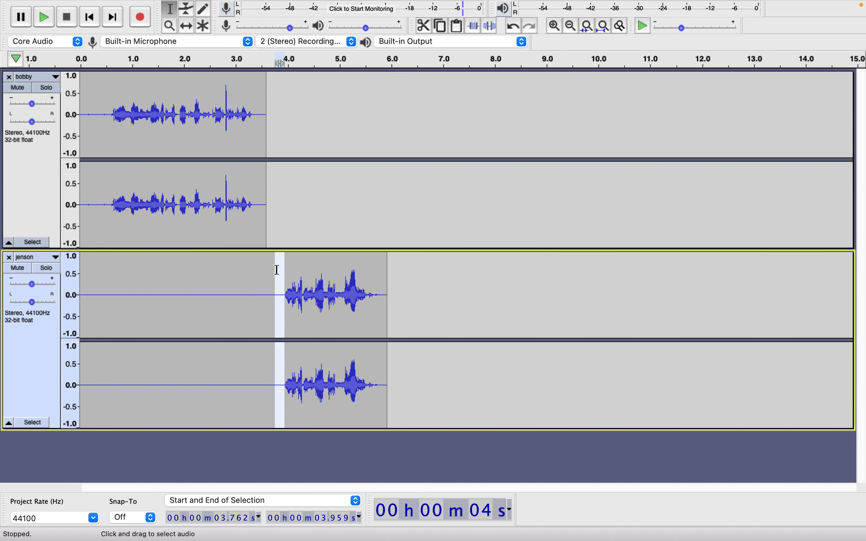
{"action": "left_click", "coordinate": [278, 268]}
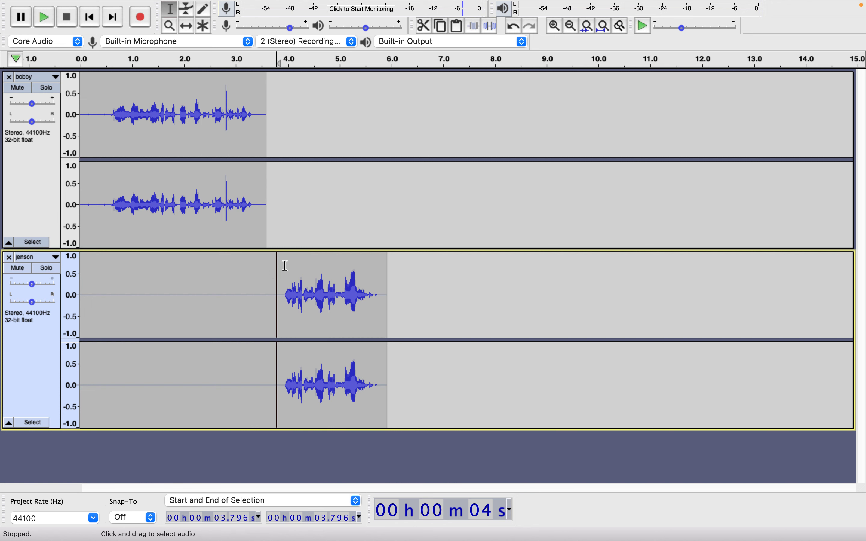
- Trim the lower track to only the silent section from 3.585 to 3.959 seconds
{"action": "left_click_drag", "start_coordinate": [285, 265], "coordinate": [266, 266]}
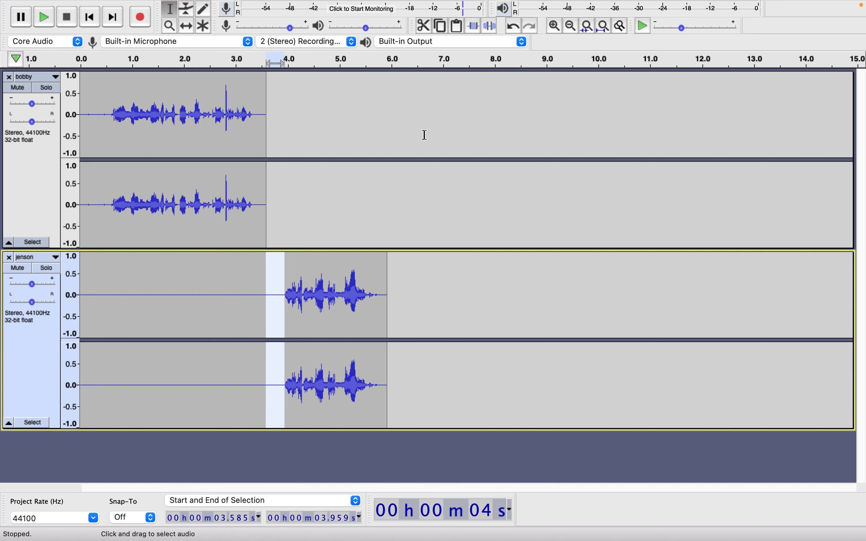
{"action": "left_click", "coordinate": [476, 27]}
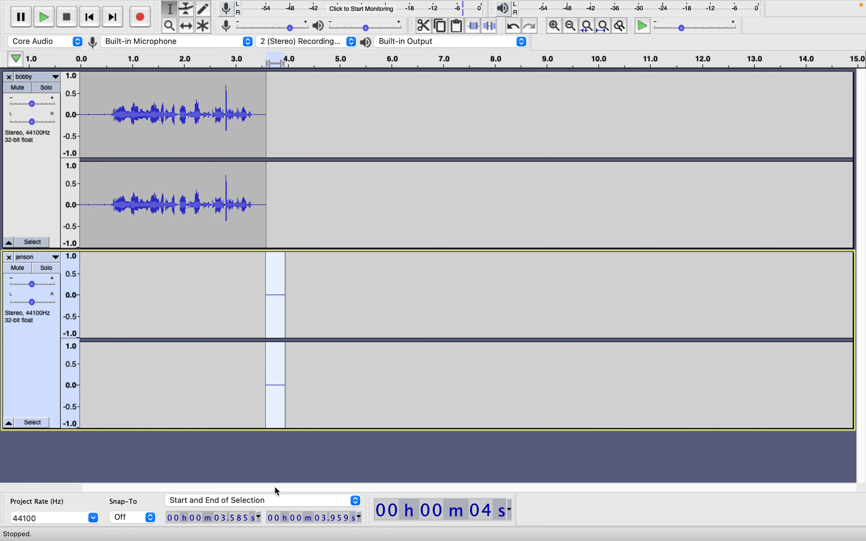
{"action": "left_click", "coordinate": [271, 455]}
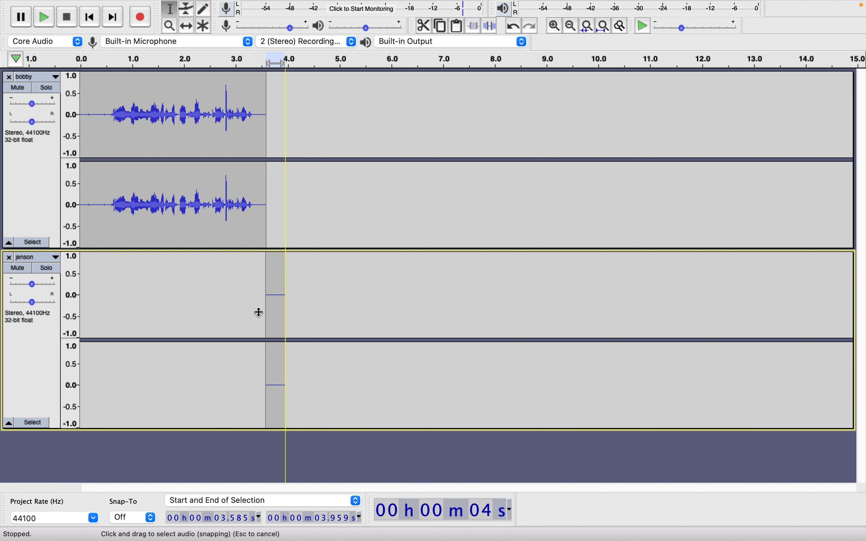
- Shift the lower track's clip to the start of the timeline and the upper track's clip to begin where it ends
{"action": "left_click", "coordinate": [186, 27]}
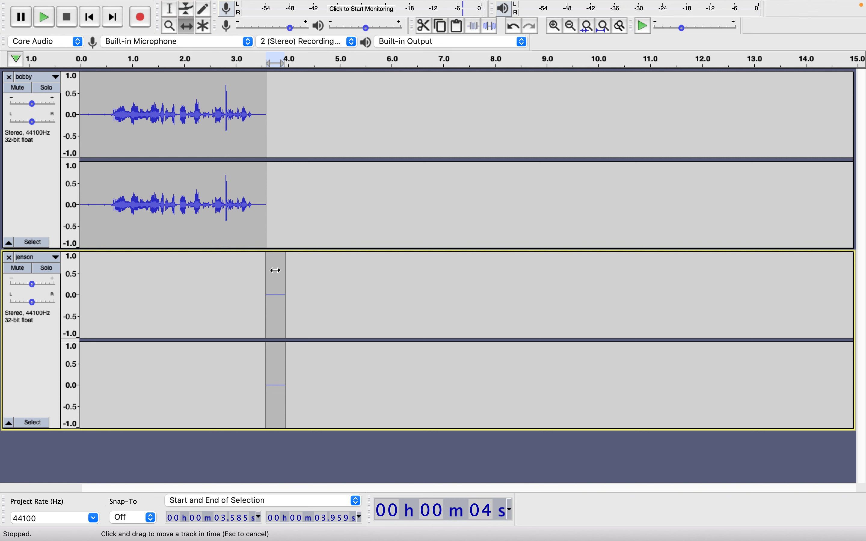
{"action": "left_click_drag", "start_coordinate": [275, 270], "coordinate": [59, 278]}
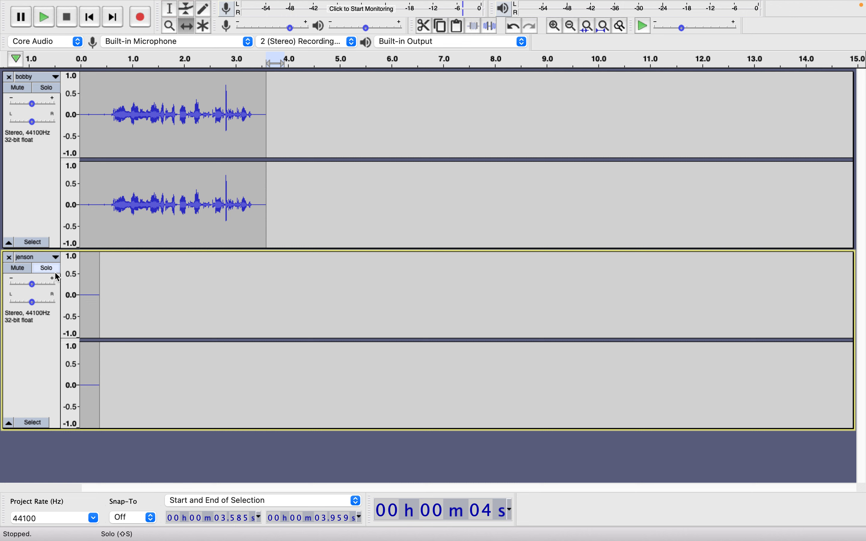
{"action": "left_click_drag", "start_coordinate": [142, 203], "coordinate": [164, 196]}
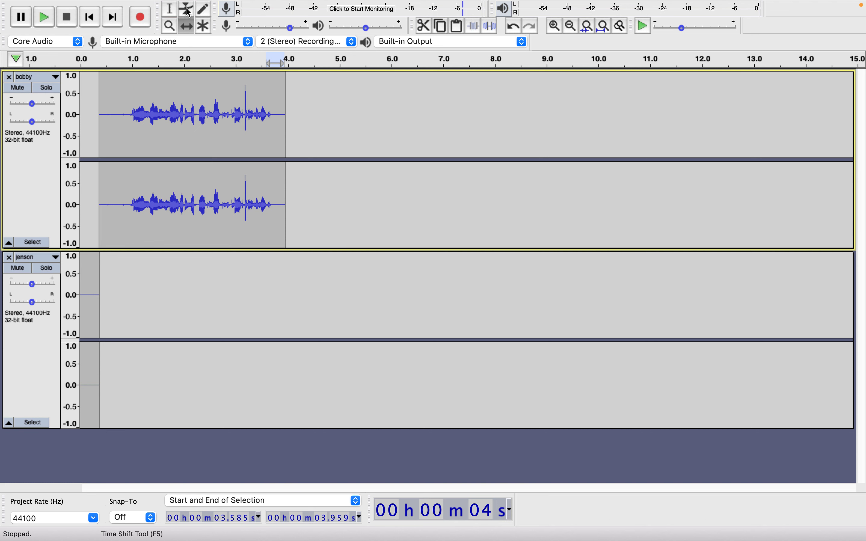
- Try the Multi-Tool on the upper clip, adding an amplitude envelope point near 0.8 seconds that slightly lowers its volume
{"action": "left_click", "coordinate": [204, 24]}
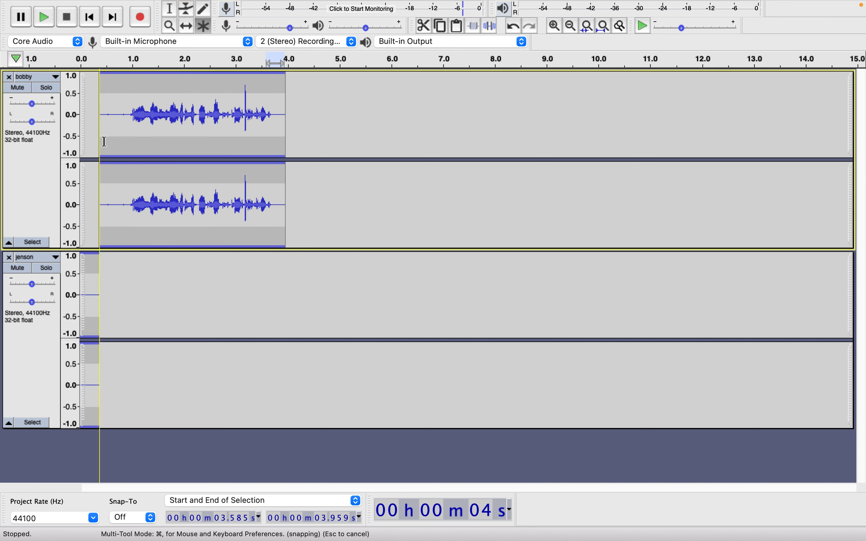
{"action": "left_click", "coordinate": [132, 103]}
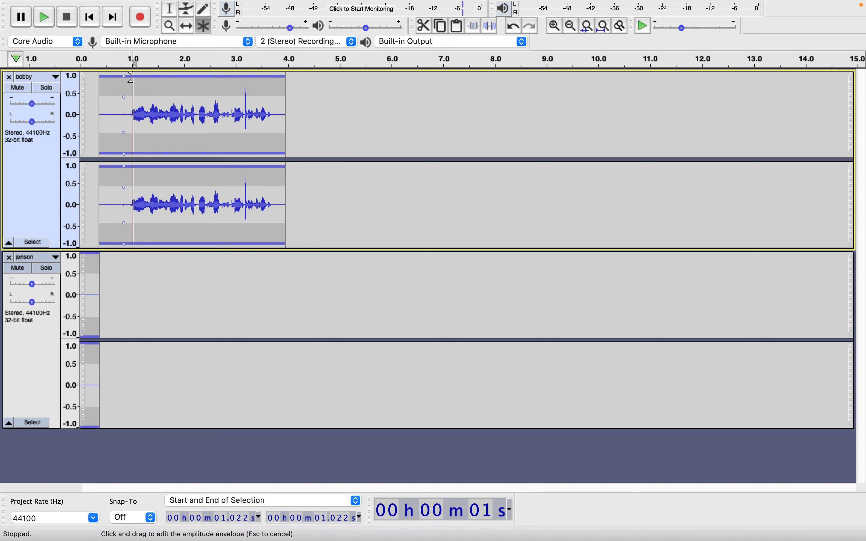
- Delete all the audio from both the upper and the lower track using the Selection tool
{"action": "left_click", "coordinate": [169, 9]}
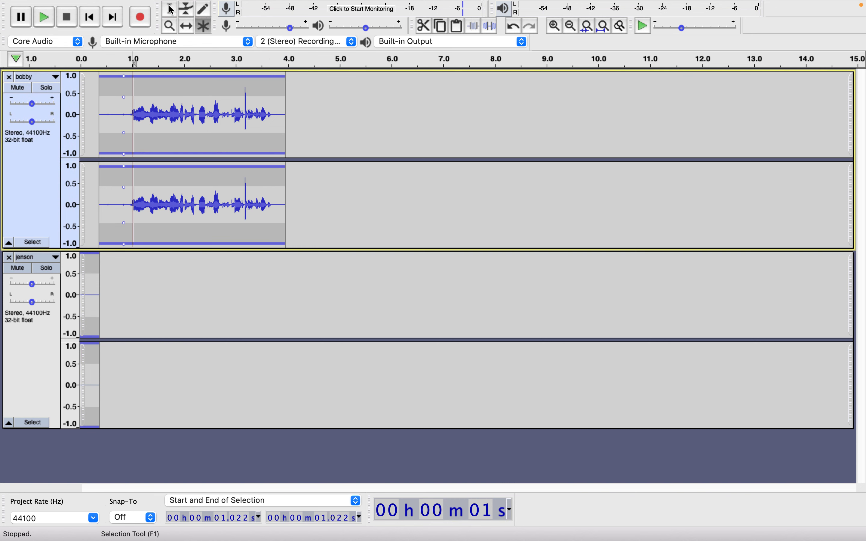
{"action": "left_click", "coordinate": [176, 100]}
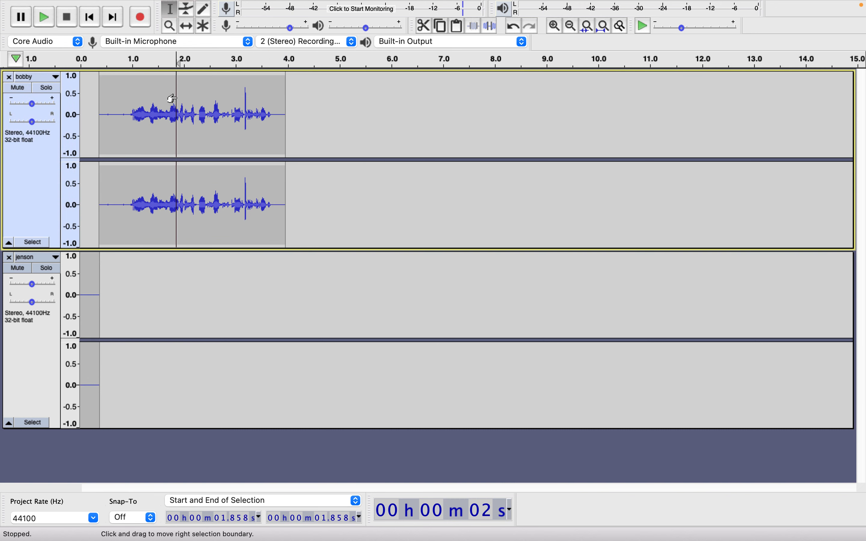
{"action": "left_click", "coordinate": [97, 102]}
{"action": "left_click_drag", "start_coordinate": [97, 102], "coordinate": [317, 104]}
{"action": "key", "text": "Delete"}
{"action": "left_click", "coordinate": [50, 297]}
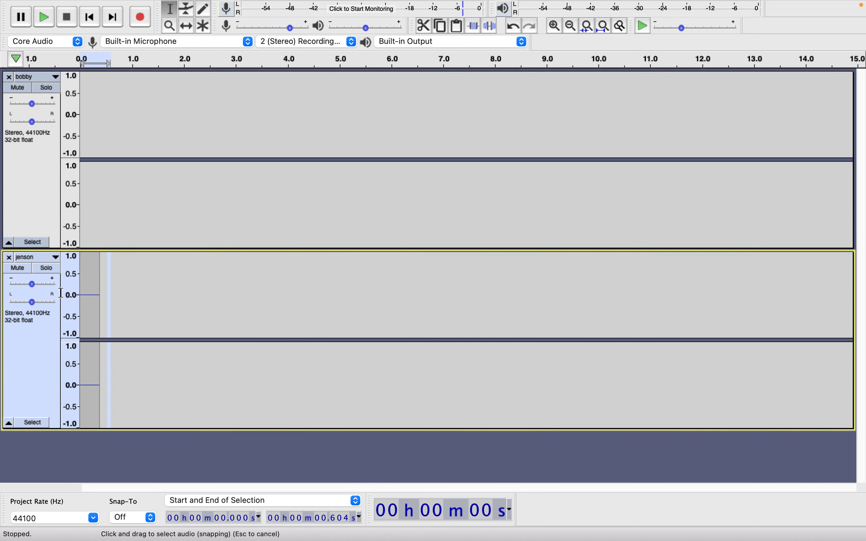
{"action": "key", "text": "Up"}
- Record a new voice clip of about 3.5 seconds on the upper track, starting at 0 seconds
{"action": "left_click", "coordinate": [81, 207]}
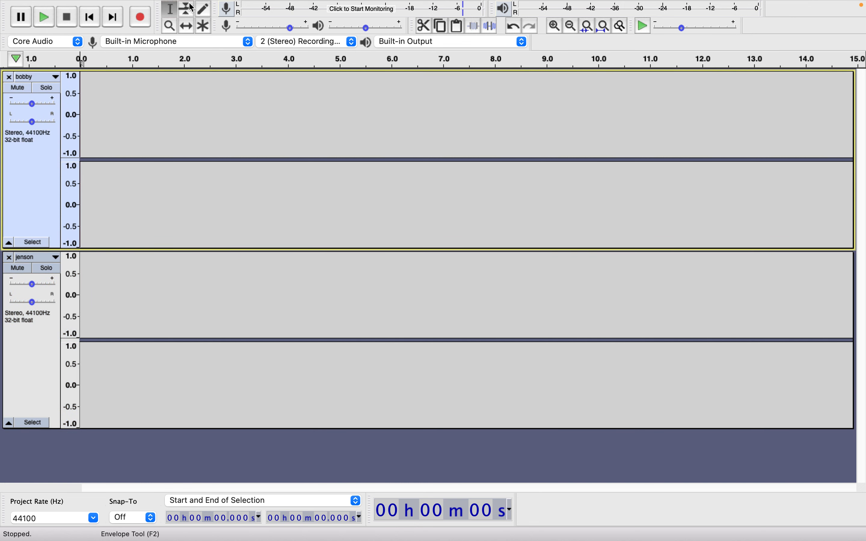
{"action": "left_click", "coordinate": [139, 19]}
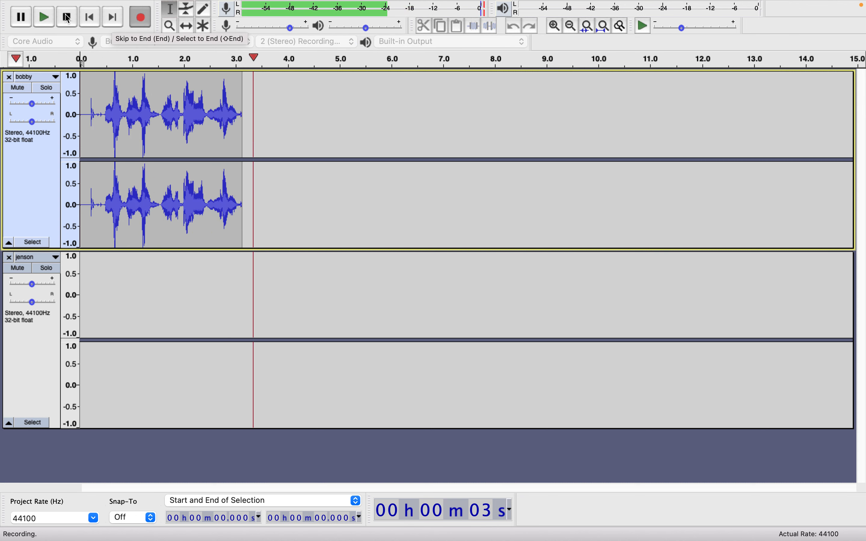
{"action": "left_click", "coordinate": [67, 17]}
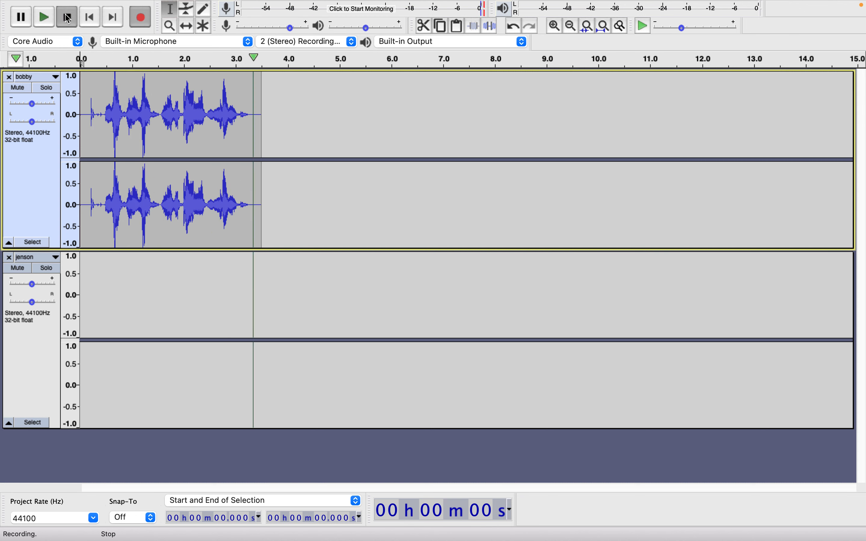
- Record the second speaker's clip of about 4 seconds on the lower track, starting at 3.492 seconds
{"action": "left_click", "coordinate": [261, 257]}
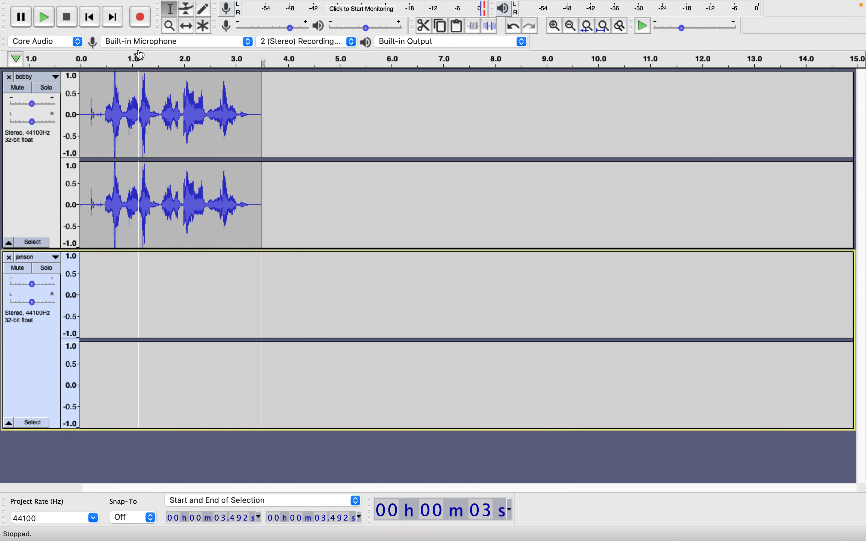
{"action": "left_click", "coordinate": [138, 19]}
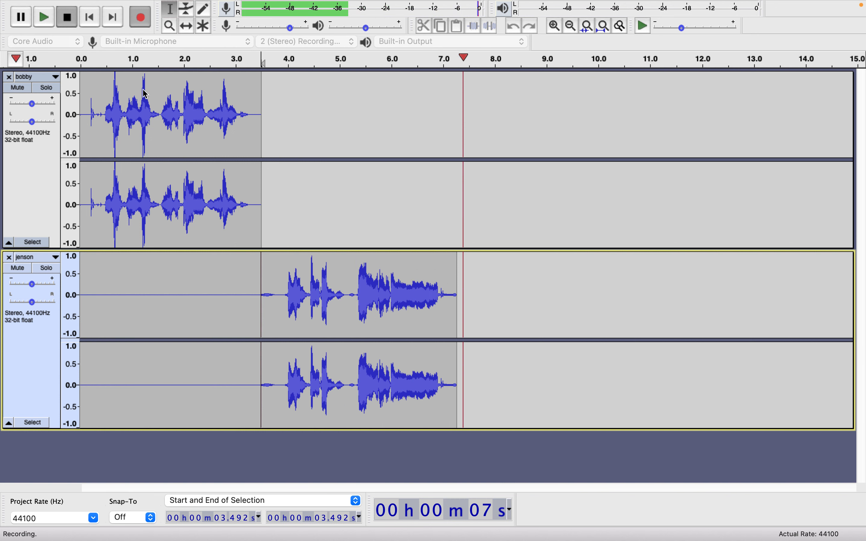
{"action": "key", "text": "space"}
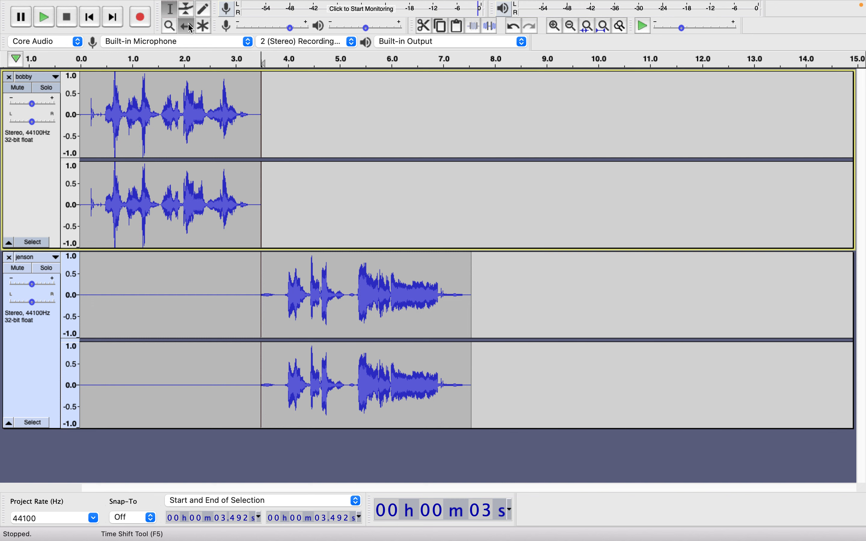
- Look at the clips with the Envelope tool, return to the Selection tool and play both tracks from the start
{"action": "left_click", "coordinate": [186, 8]}
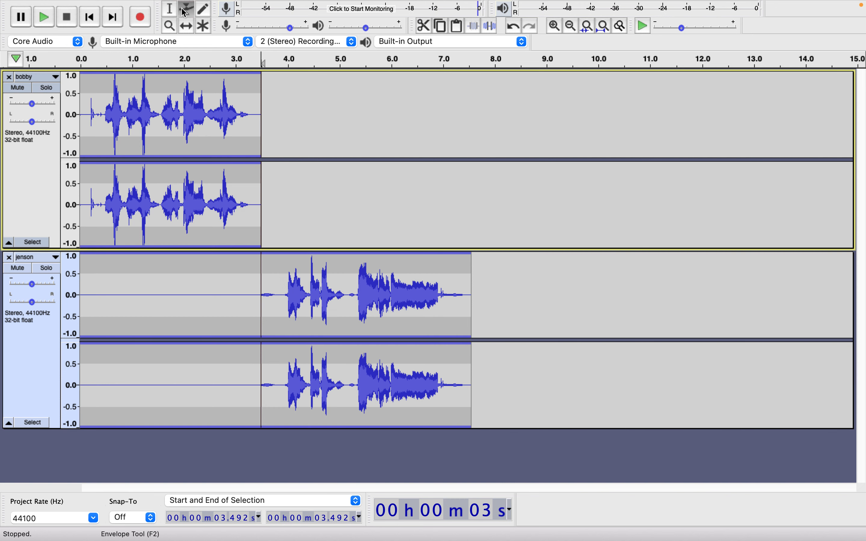
{"action": "left_click", "coordinate": [168, 10]}
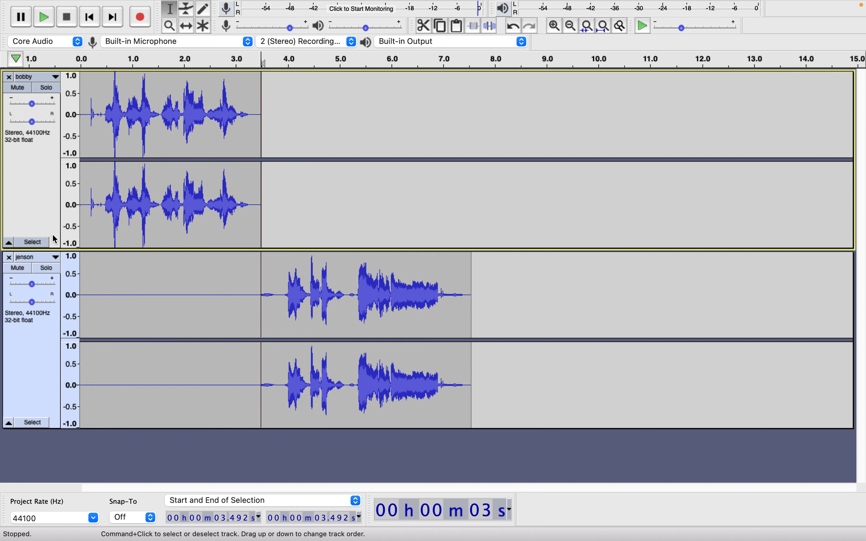
{"action": "left_click", "coordinate": [80, 216]}
{"action": "key", "text": "space"}
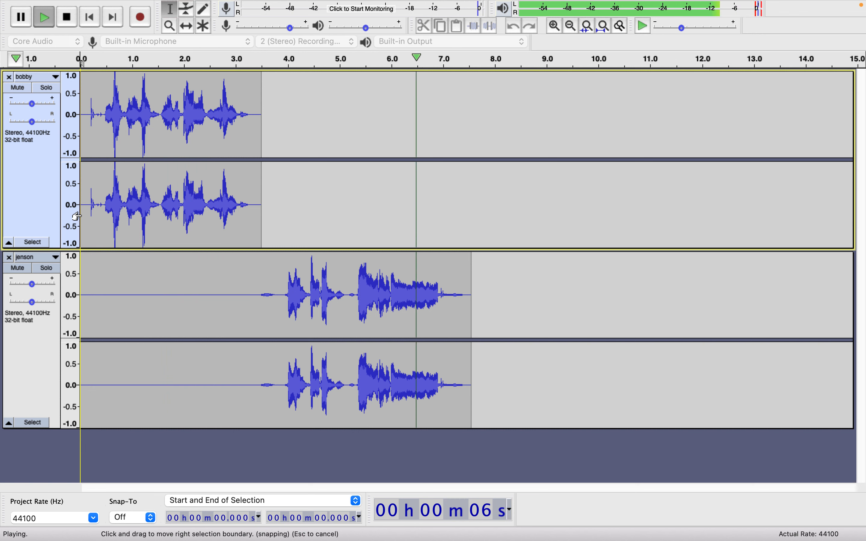
{"action": "key", "text": "space"}
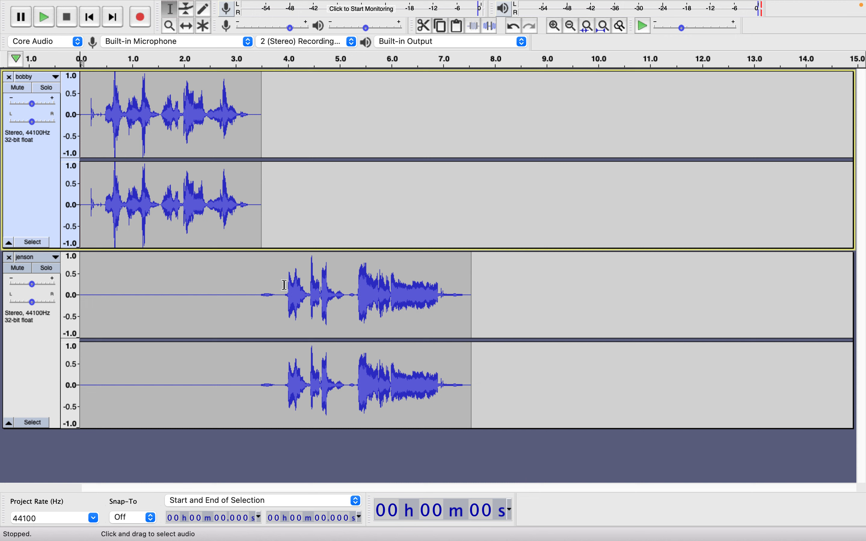
- Delete the quiet section between 3.492 and 3.936 seconds at the beginning of the lower track's speech
{"action": "left_click_drag", "start_coordinate": [284, 286], "coordinate": [263, 286]}
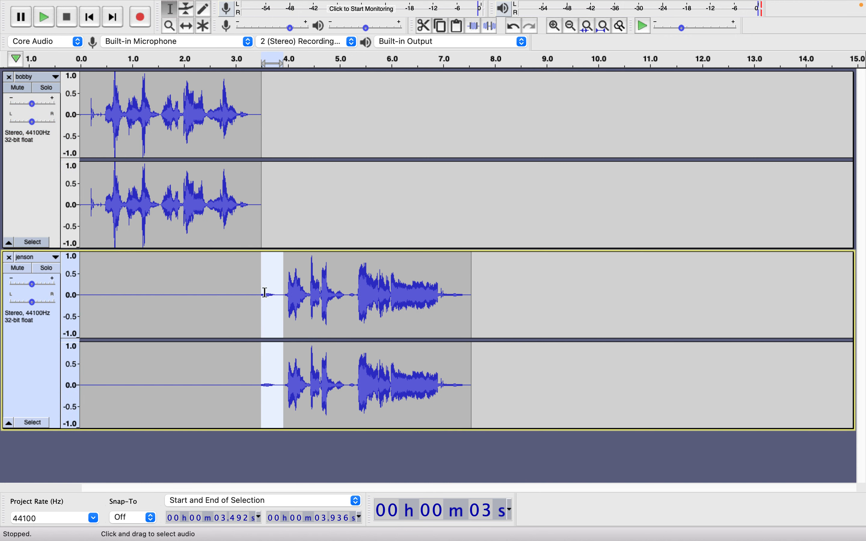
{"action": "key", "text": "Delete"}
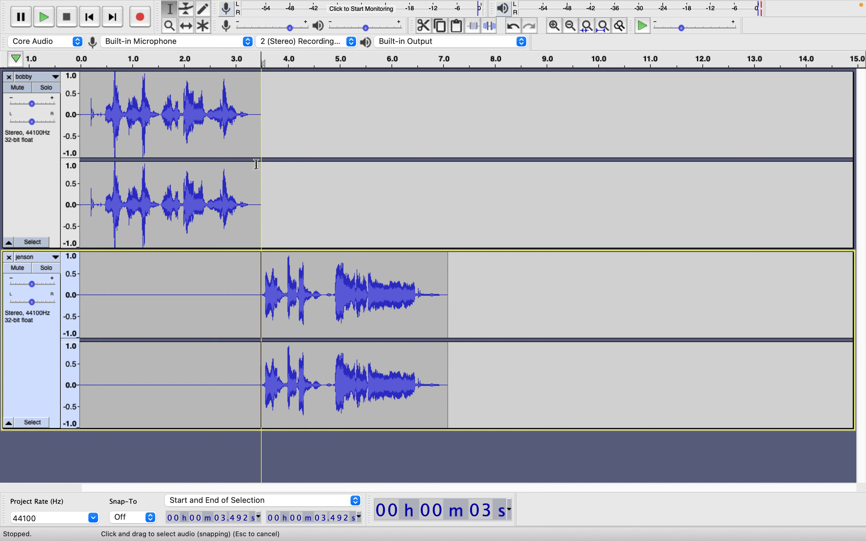
- Delete the upper clip's silent tail from 3.239 seconds onward and about 0.23 seconds of the lower track's silence from the same point
{"action": "left_click", "coordinate": [261, 179]}
{"action": "left_click_drag", "start_coordinate": [260, 179], "coordinate": [249, 180]}
{"action": "left_click", "coordinate": [248, 180]}
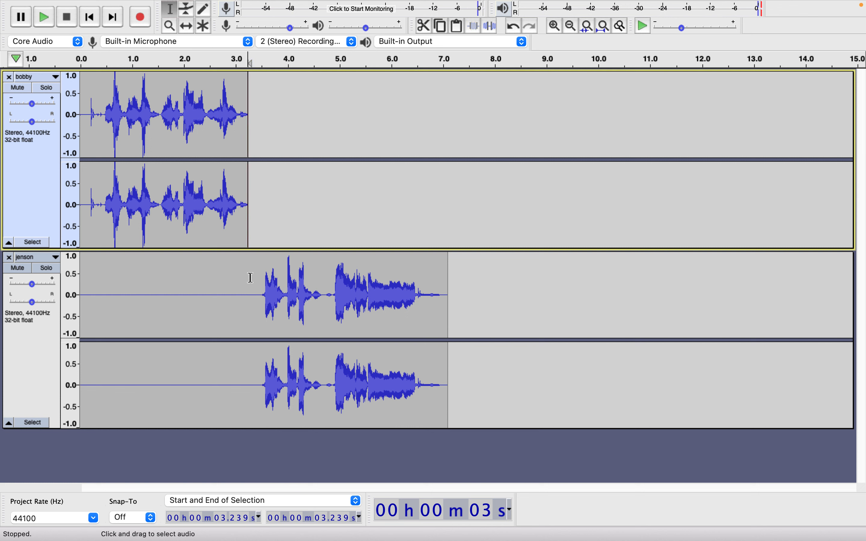
{"action": "left_click_drag", "start_coordinate": [248, 277], "coordinate": [260, 276]}
{"action": "key", "text": "Delete"}
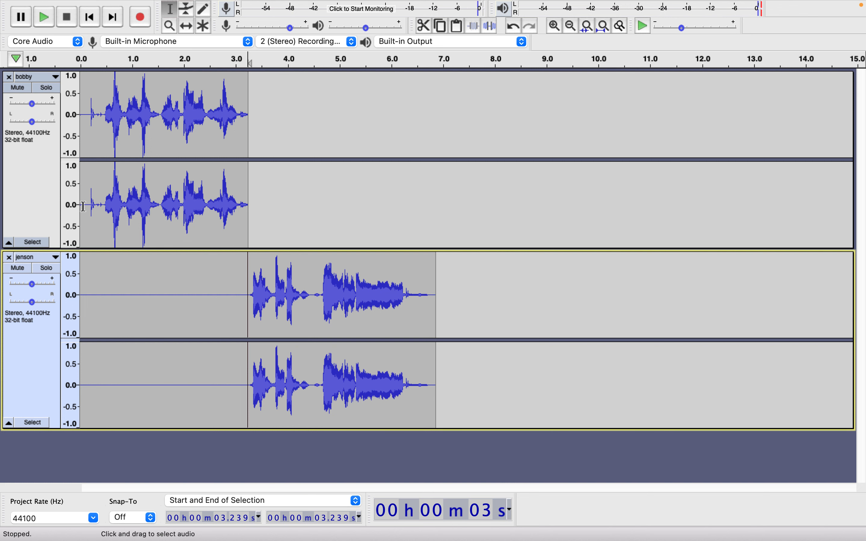
- Delete the first 0.174 seconds of the upper track and about 0.17 seconds of the lower track's silence starting at 3.065 seconds
{"action": "left_click", "coordinate": [89, 214]}
{"action": "key", "text": "shift+Home"}
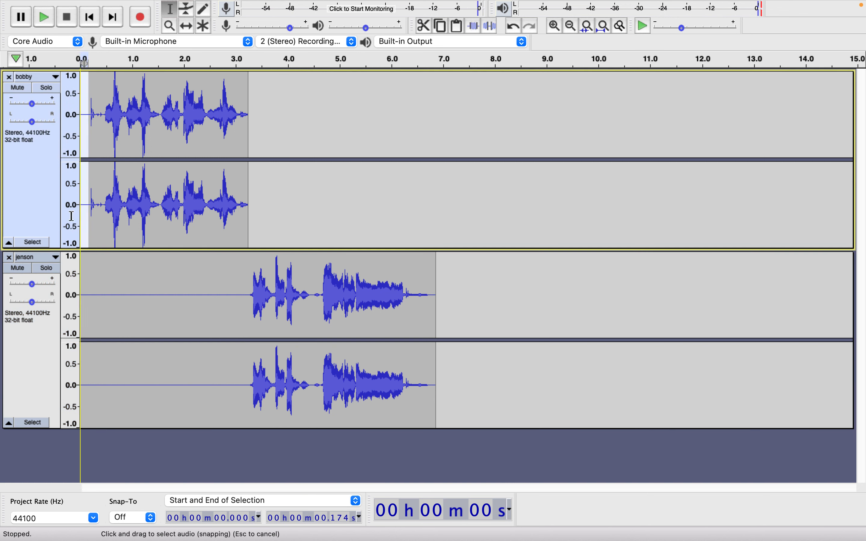
{"action": "key", "text": "Delete"}
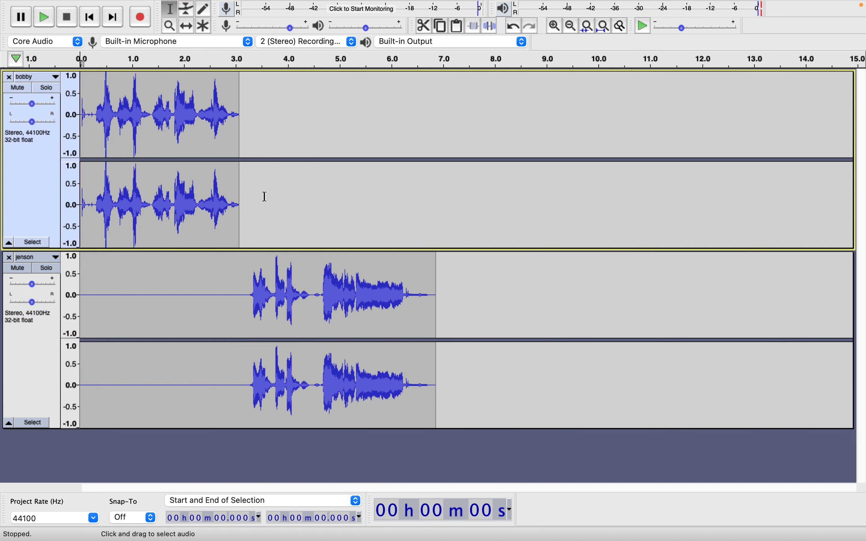
{"action": "left_click_drag", "start_coordinate": [247, 269], "coordinate": [240, 270]}
{"action": "key", "text": "Delete"}
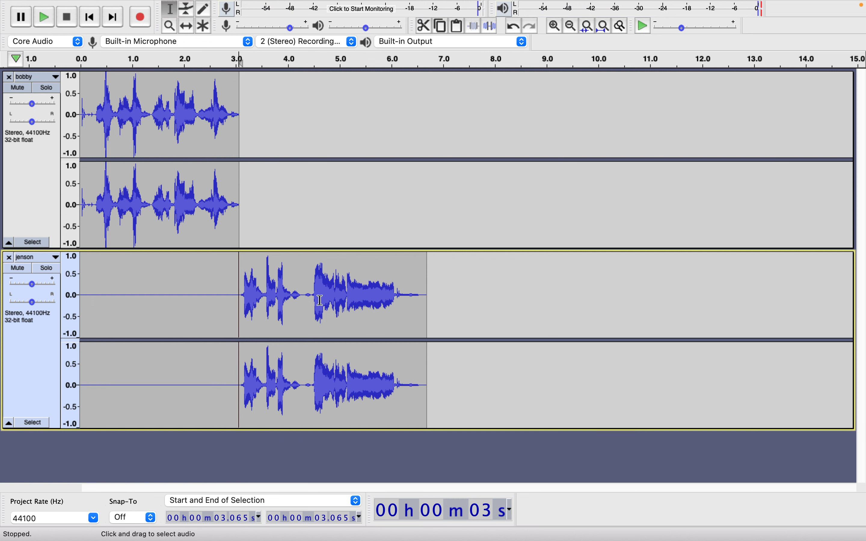
- Trim the lower track to its spoken section from 3.065 to 6.692 seconds and play both tracks from the start
{"action": "left_click_drag", "start_coordinate": [235, 276], "coordinate": [426, 292]}
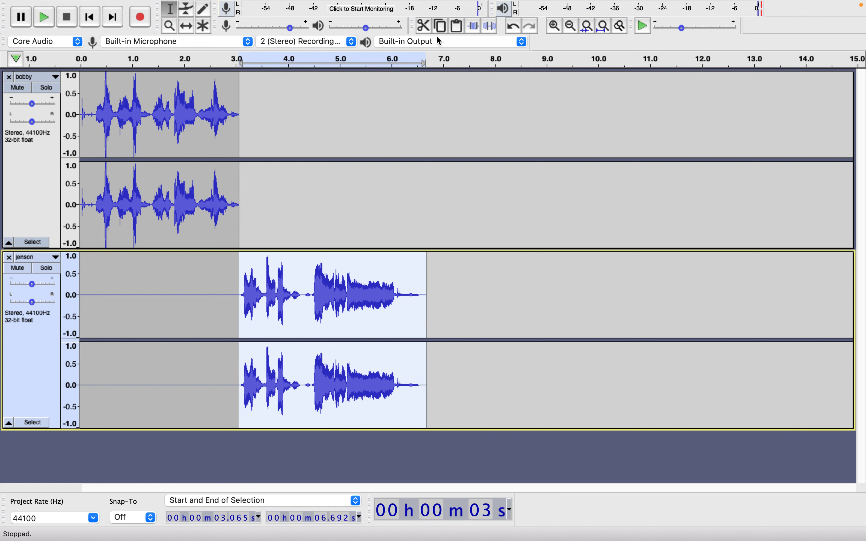
{"action": "left_click", "coordinate": [473, 25]}
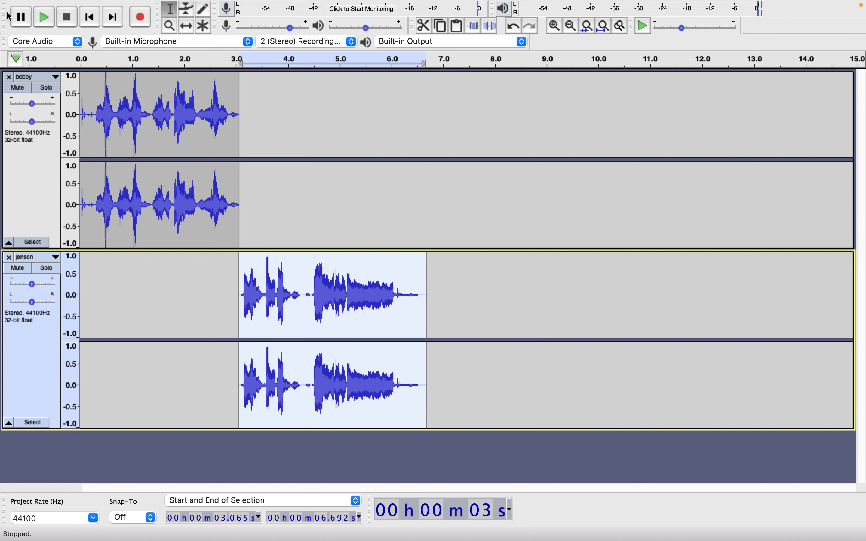
{"action": "left_click", "coordinate": [77, 142]}
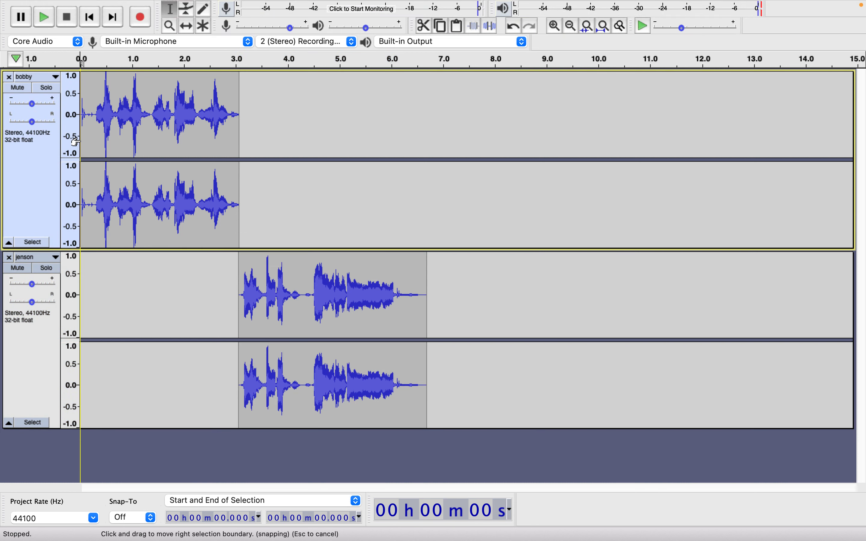
{"action": "key", "text": "space"}
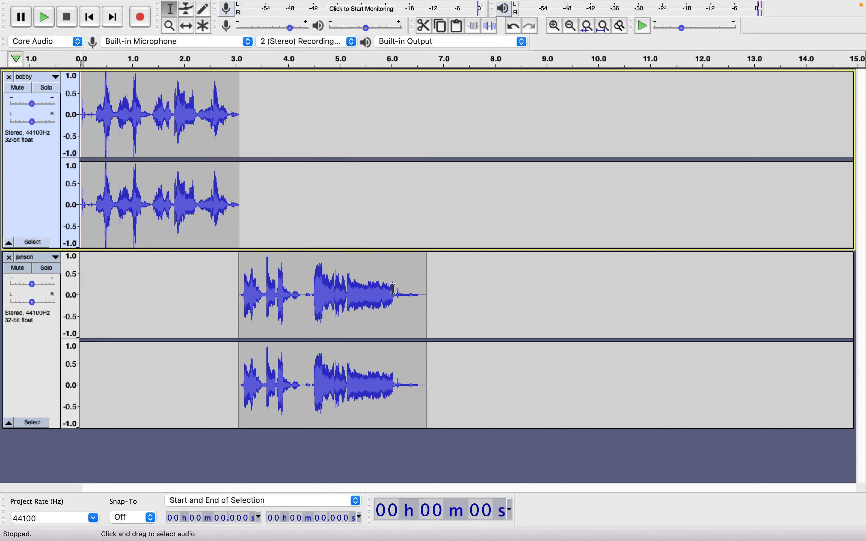
- Delete the lower clip's quiet ending from 6.118 seconds onward and the first 0.255 seconds of the upper clip
{"action": "left_click_drag", "start_coordinate": [397, 286], "coordinate": [429, 286]}
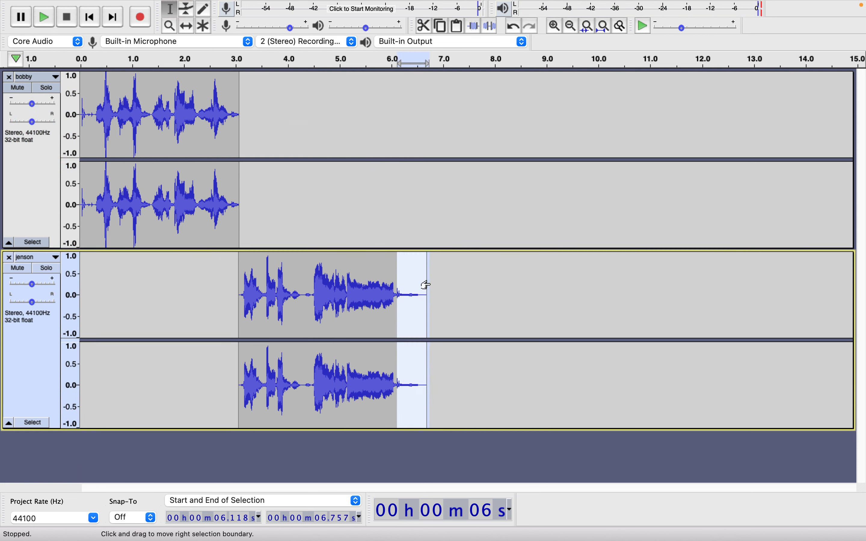
{"action": "key", "text": "Delete"}
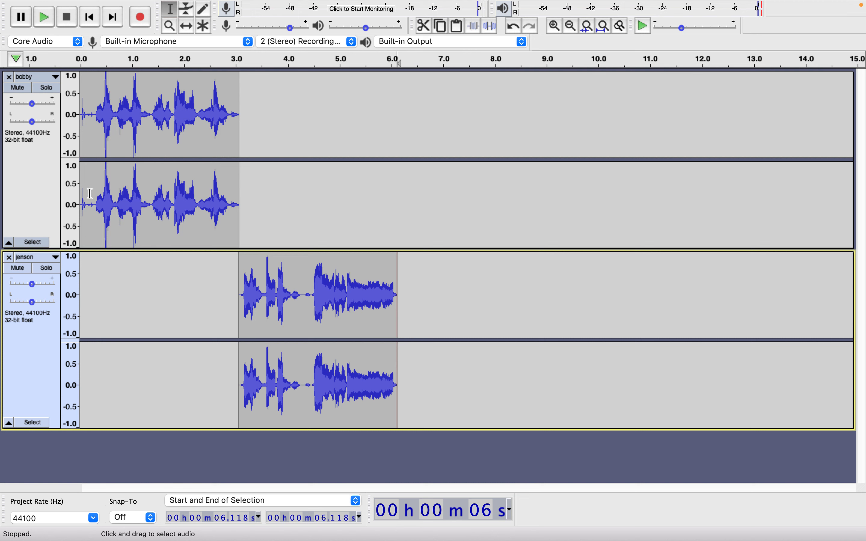
{"action": "left_click_drag", "start_coordinate": [93, 195], "coordinate": [79, 197]}
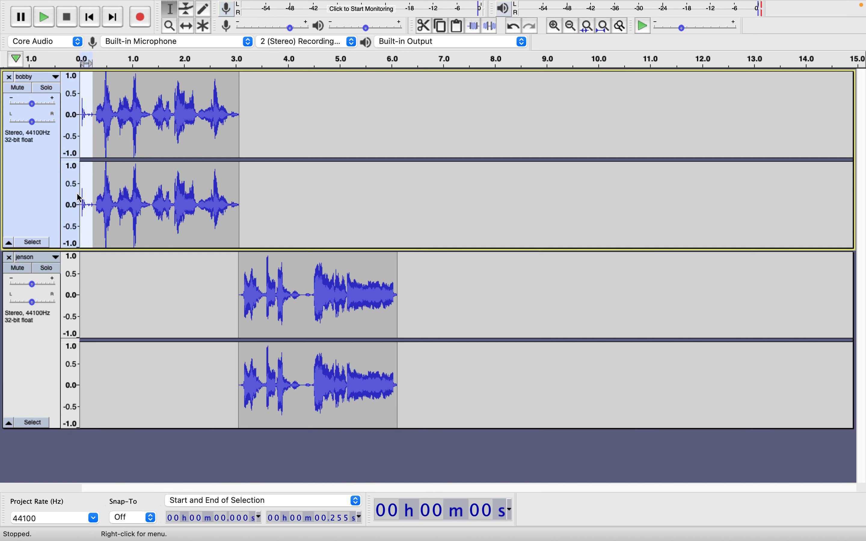
{"action": "key", "text": "Delete"}
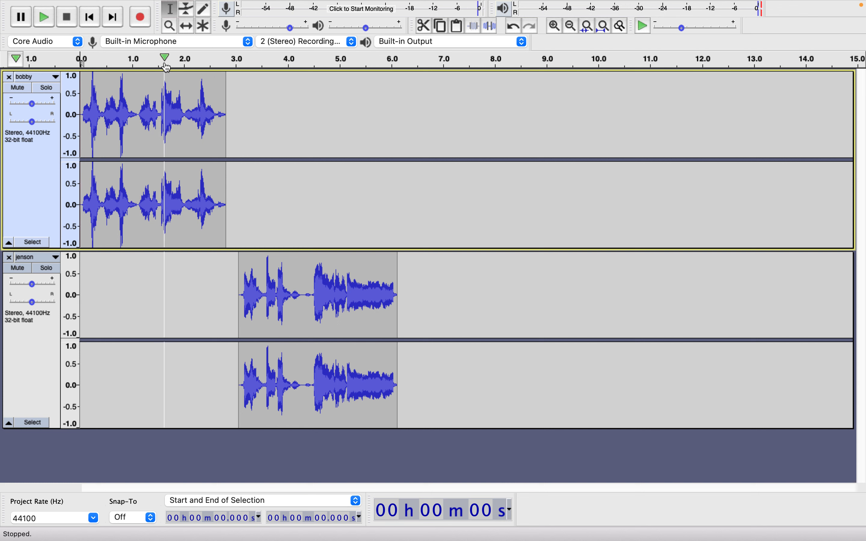
- Shift the lower track's clip earlier so it starts where the upper clip ends, and switch back to the Selection tool
{"action": "left_click", "coordinate": [186, 26]}
{"action": "left_click_drag", "start_coordinate": [292, 264], "coordinate": [280, 264]}
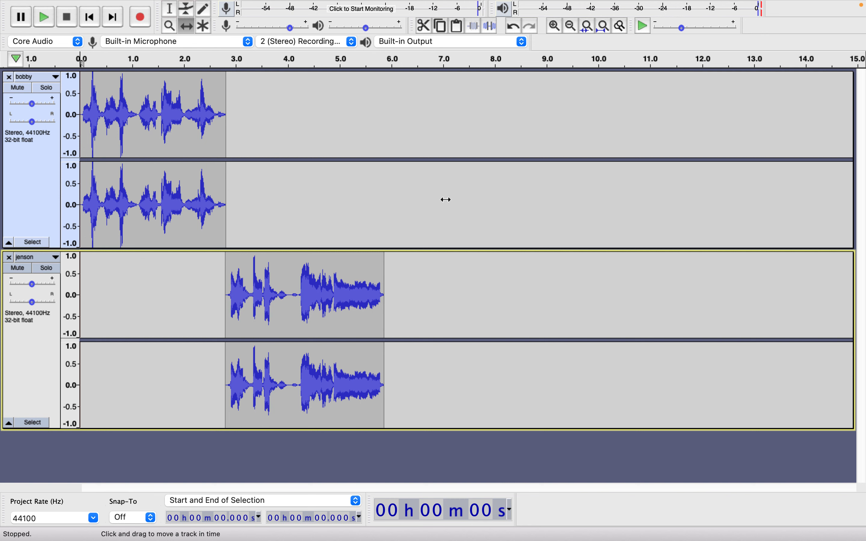
{"action": "left_click", "coordinate": [169, 9]}
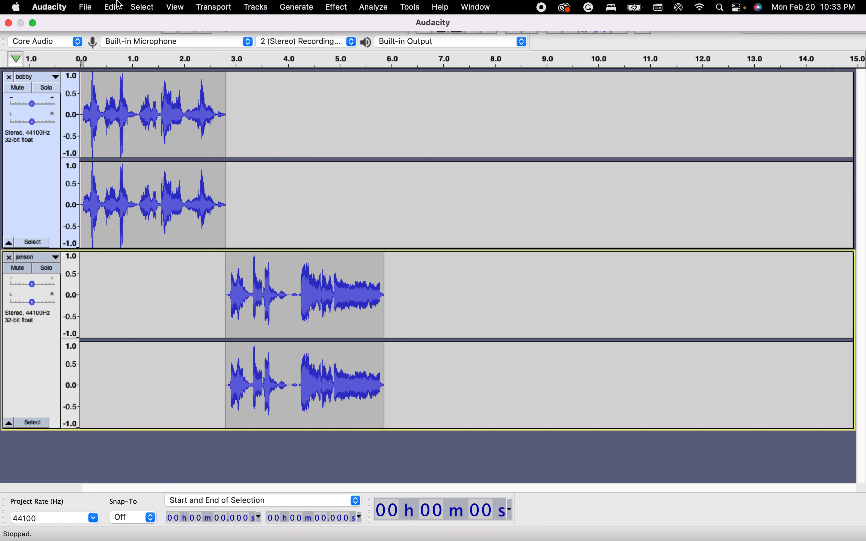
{"action": "left_click", "coordinate": [85, 7]}
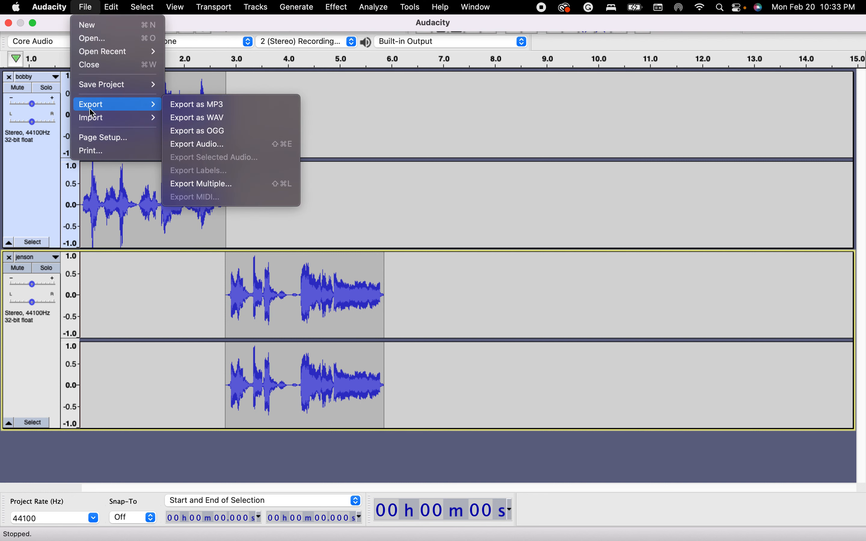
{"action": "mouse_move", "coordinate": [92, 119]}
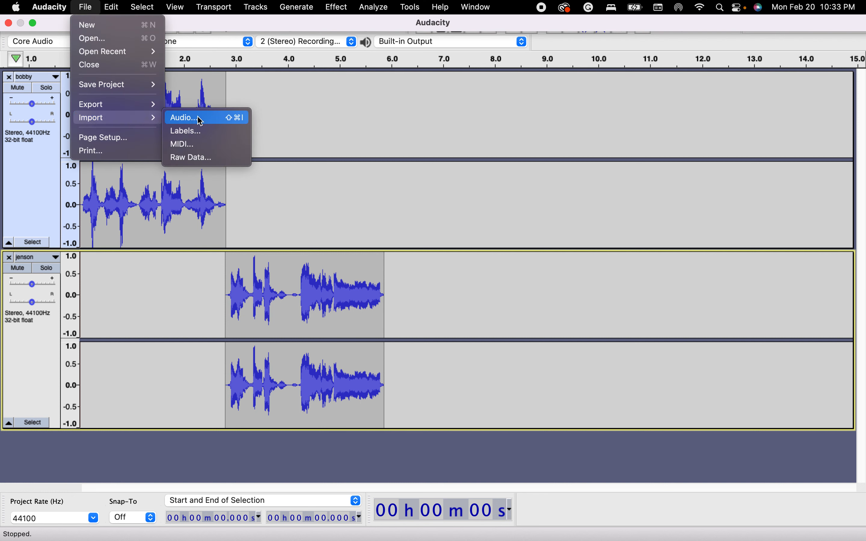
{"action": "left_click", "coordinate": [207, 119]}
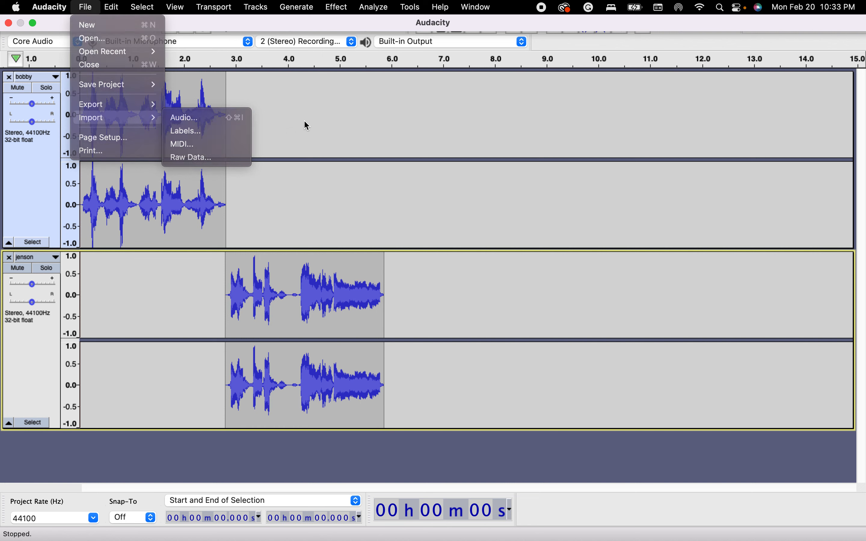
- Export the project as an MP3 file named Test to the Downloads folder, leaving the metadata tags empty
{"action": "left_click", "coordinate": [89, 7]}
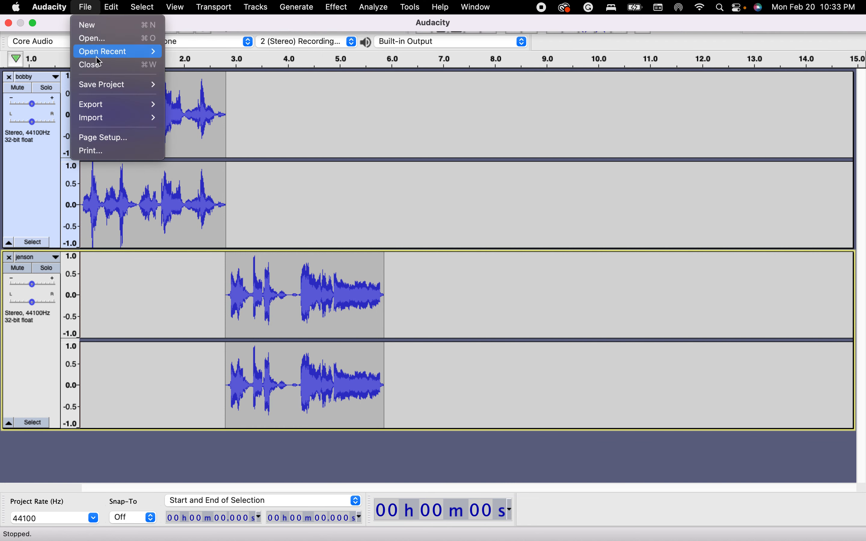
{"action": "mouse_move", "coordinate": [112, 109]}
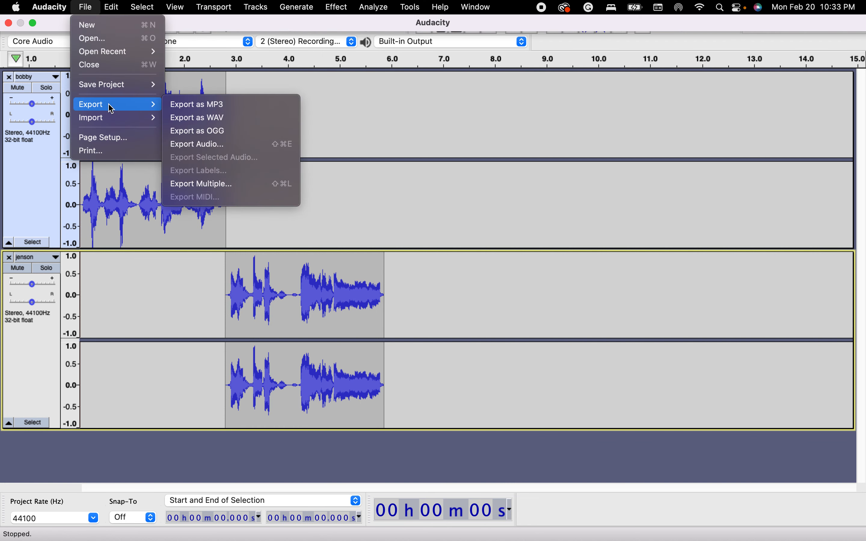
{"action": "left_click", "coordinate": [192, 110]}
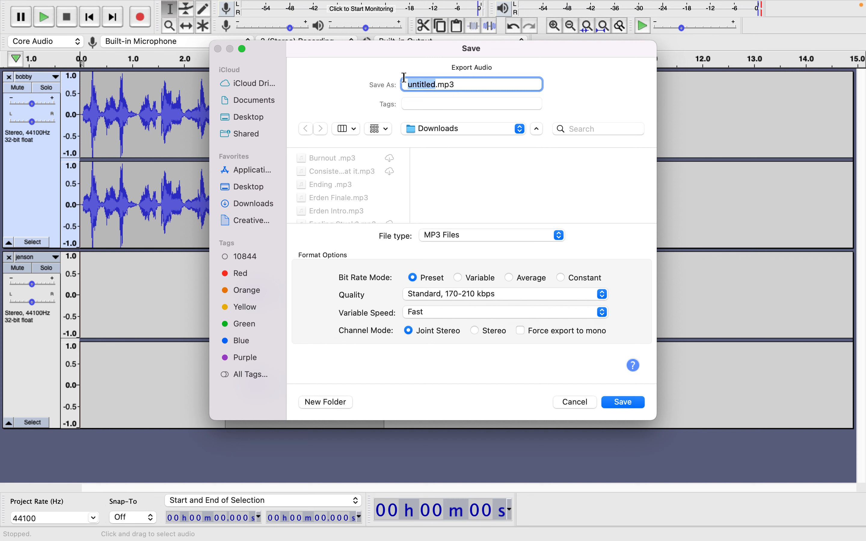
{"action": "type", "text": "Test"}
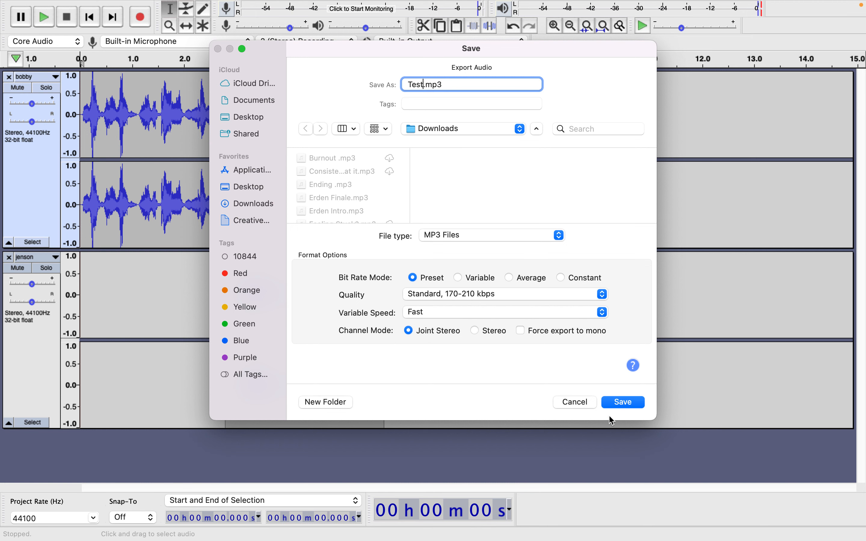
{"action": "left_click", "coordinate": [620, 404]}
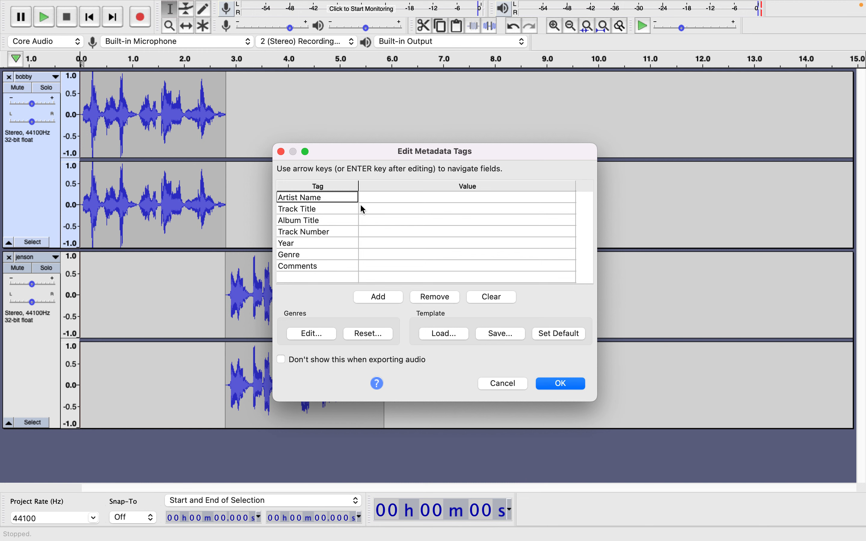
{"action": "left_click", "coordinate": [550, 386]}
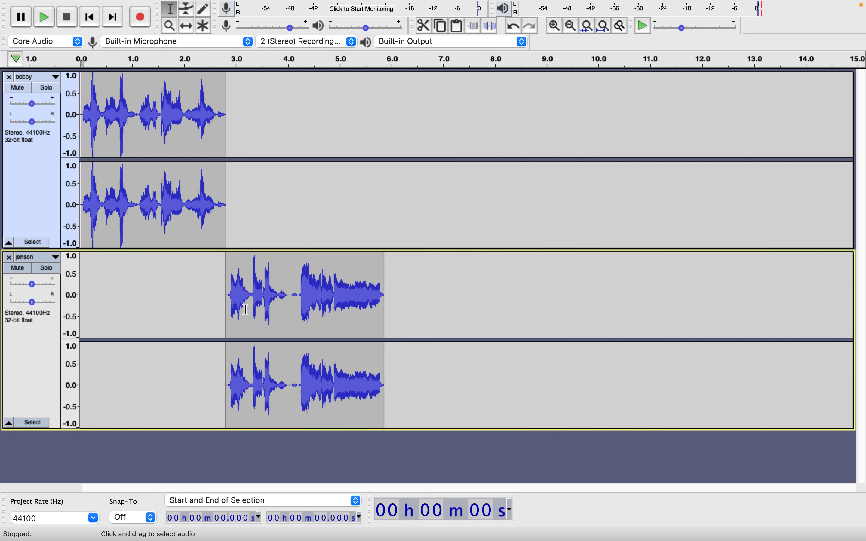
{"action": "mouse_move", "coordinate": [134, 4]}
{"action": "mouse_move", "coordinate": [293, 4]}
{"action": "left_click", "coordinate": [336, 11]}
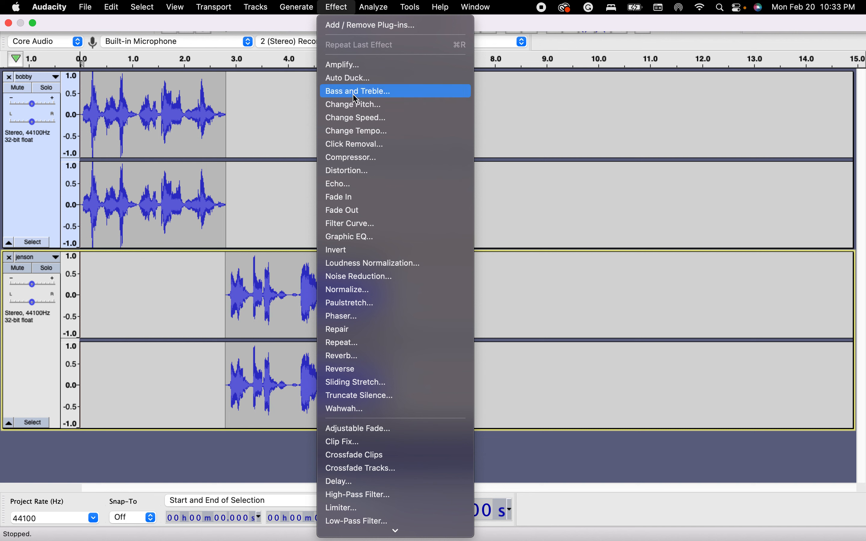
{"action": "scroll", "coordinate": [352, 301], "scroll_direction": "down", "scroll_amount": 5}
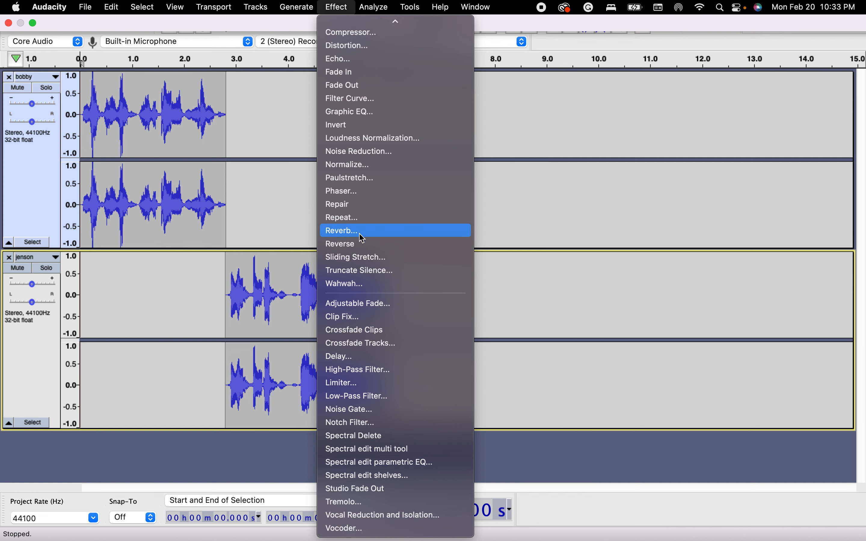
{"action": "left_click", "coordinate": [169, 184]}
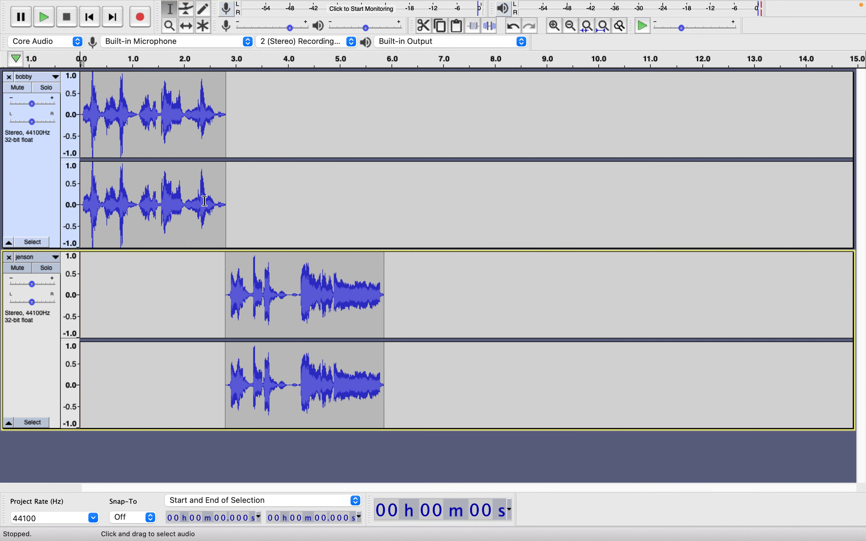
- Apply Reverb with a 75% room size and 50% reverberance to the upper track from 0 to 3.007 seconds and play it
{"action": "left_click", "coordinate": [207, 209]}
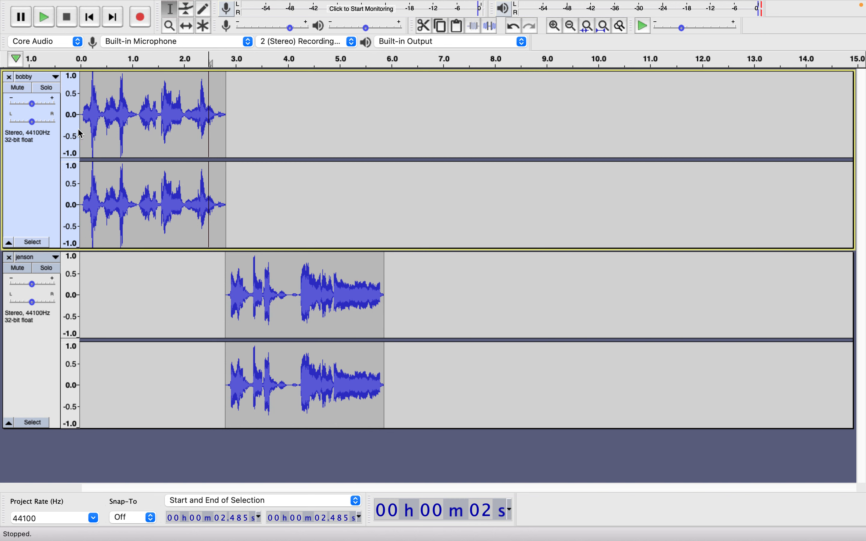
{"action": "left_click_drag", "start_coordinate": [81, 151], "coordinate": [236, 178]}
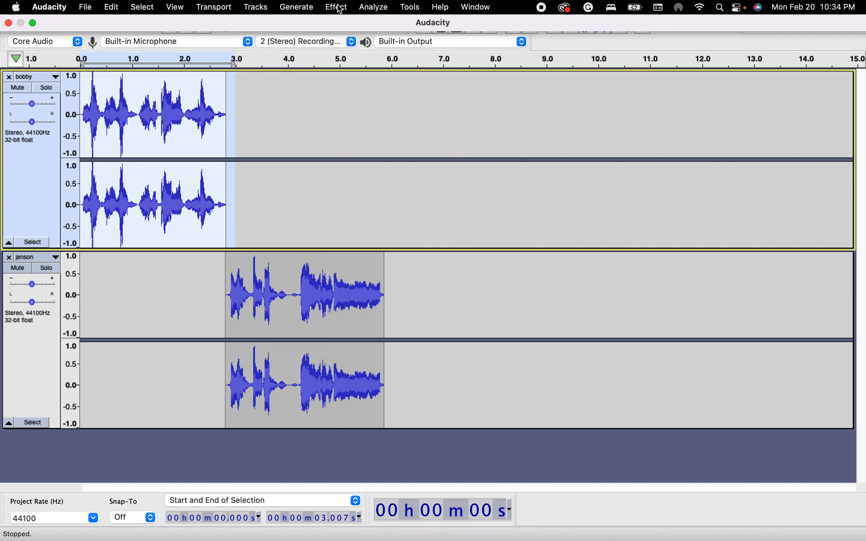
{"action": "left_click", "coordinate": [337, 7]}
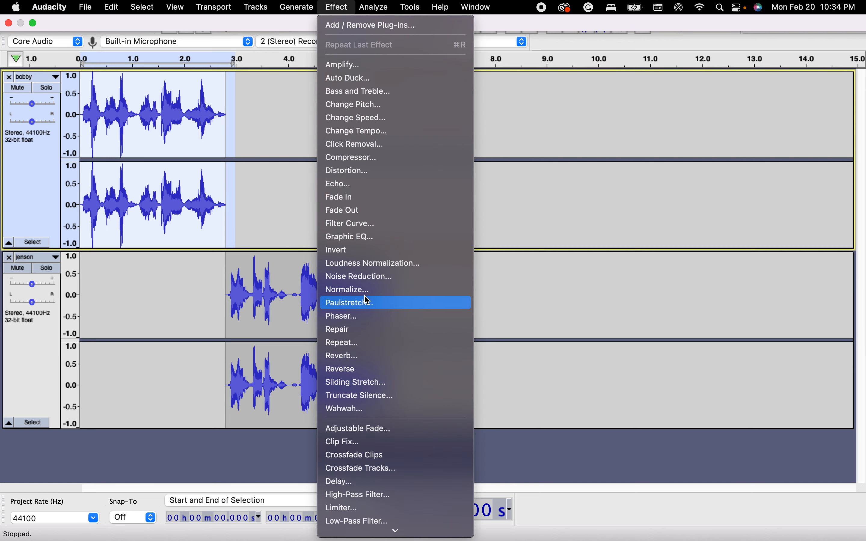
{"action": "scroll", "coordinate": [354, 355], "scroll_direction": "down", "scroll_amount": 3}
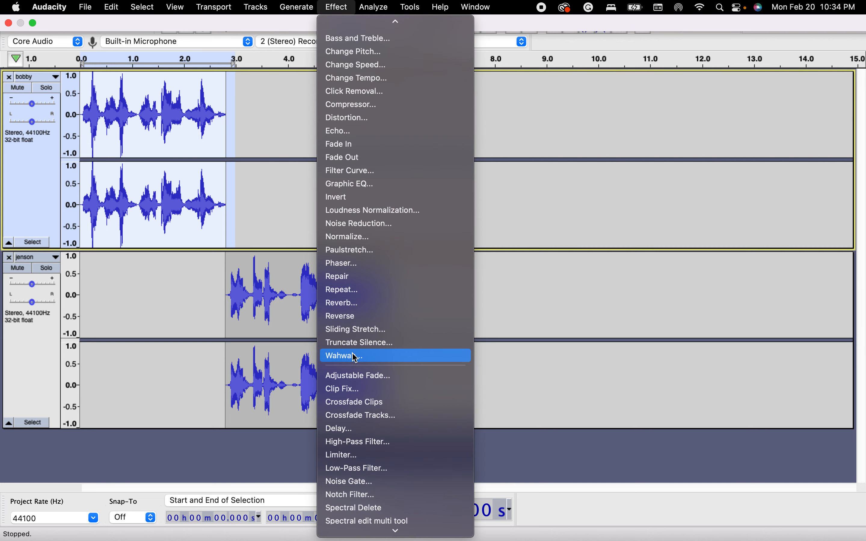
{"action": "left_click", "coordinate": [353, 302]}
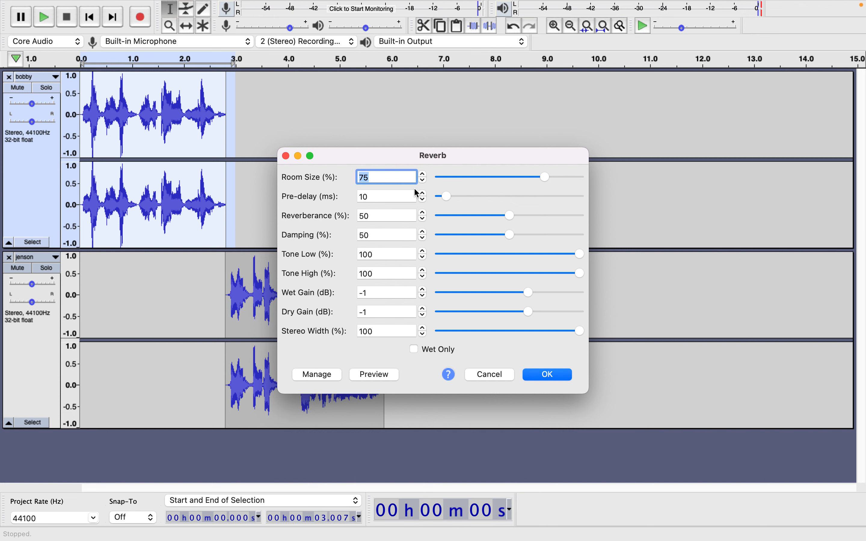
{"action": "left_click", "coordinate": [524, 376]}
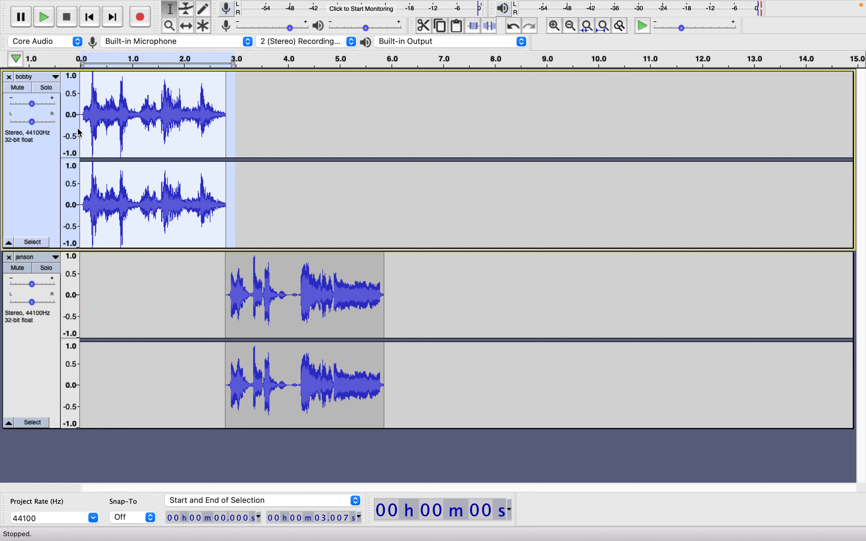
{"action": "key", "text": "space"}
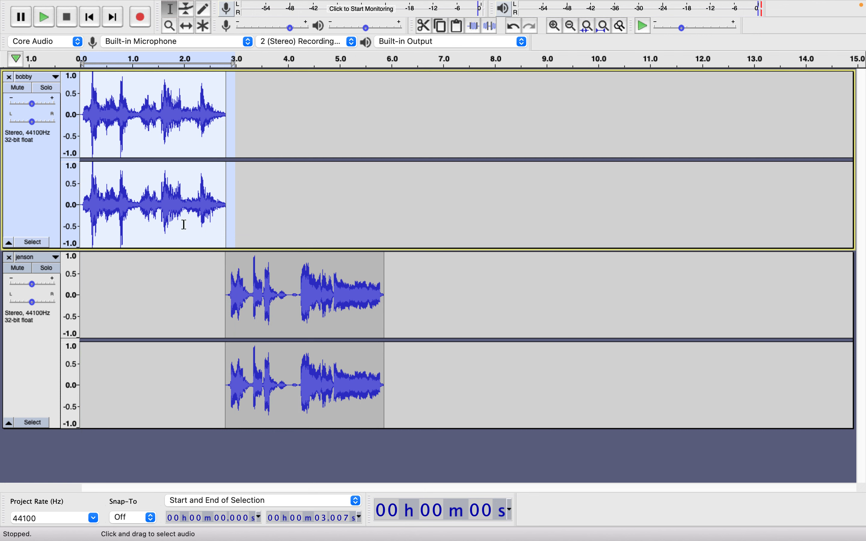
{"action": "left_click", "coordinate": [181, 284]}
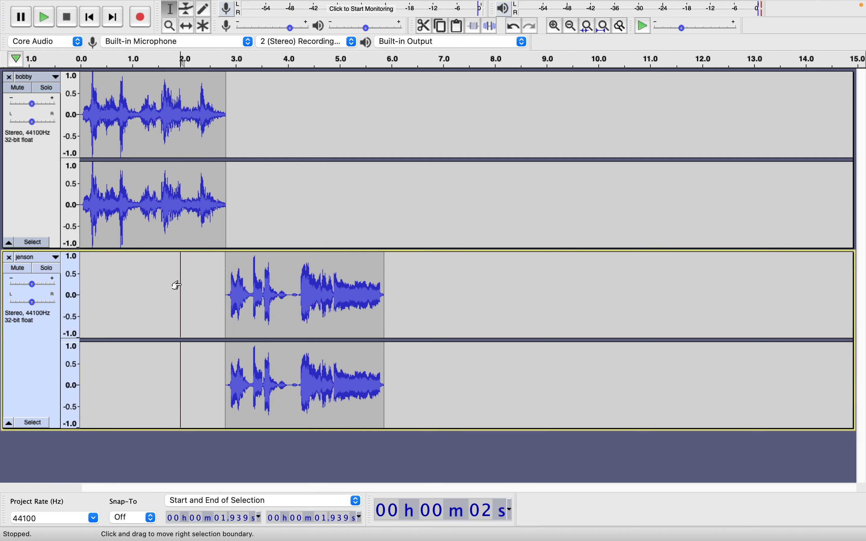
{"action": "left_click", "coordinate": [79, 135]}
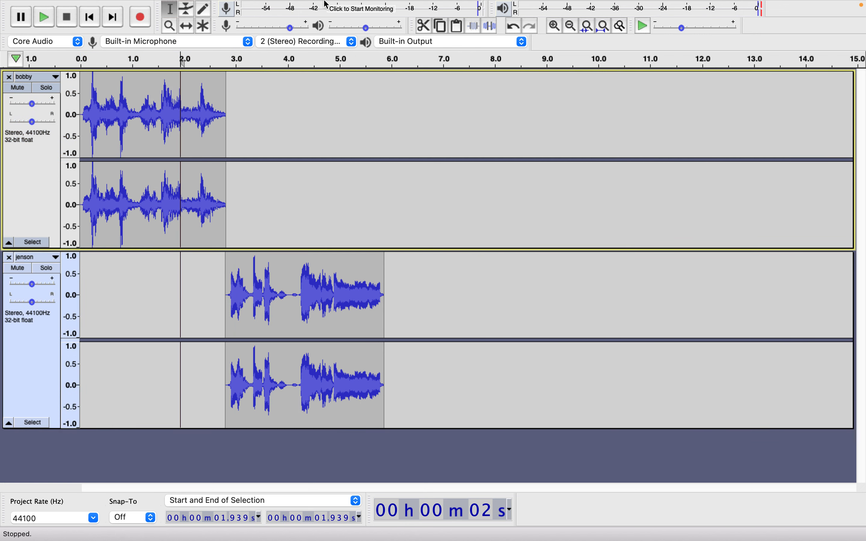
{"action": "left_click", "coordinate": [333, 8]}
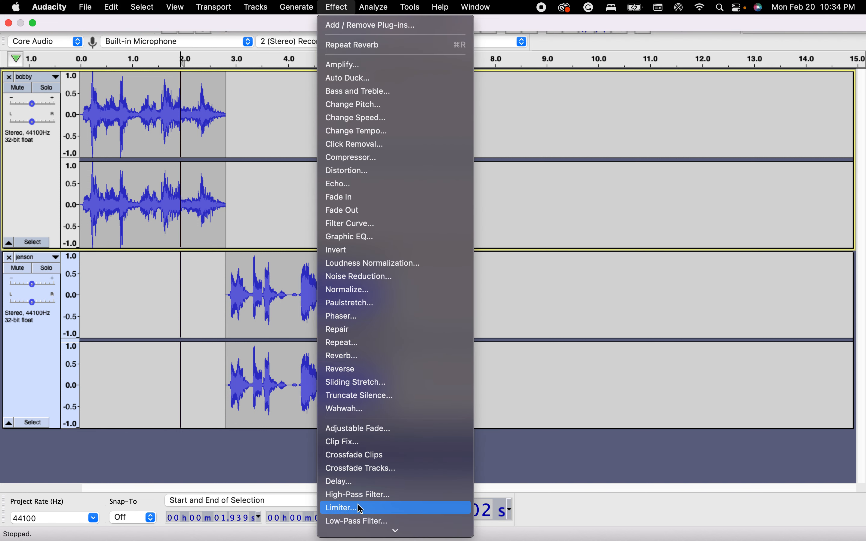
{"action": "scroll", "coordinate": [377, 329], "scroll_direction": "down", "scroll_amount": 5}
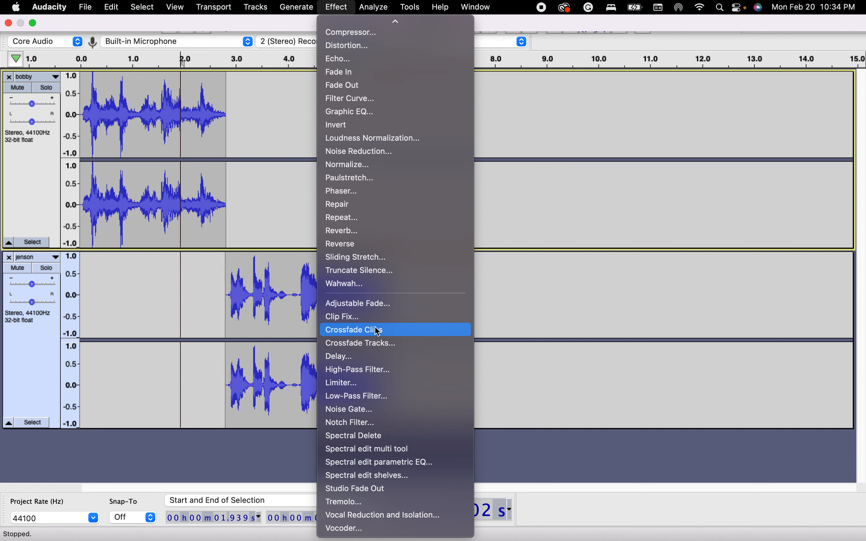
{"action": "scroll", "coordinate": [384, 169], "scroll_direction": "up", "scroll_amount": 3}
{"action": "mouse_move", "coordinate": [378, 4]}
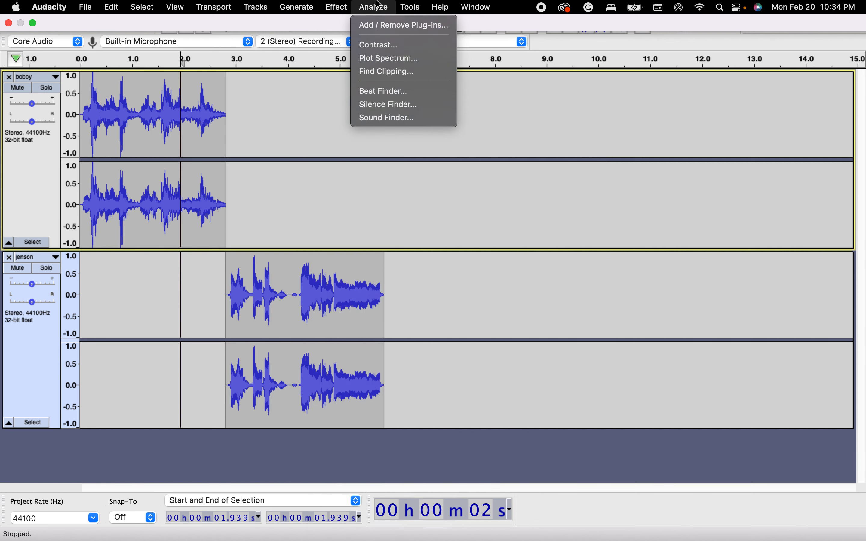
{"action": "mouse_move", "coordinate": [342, 7]}
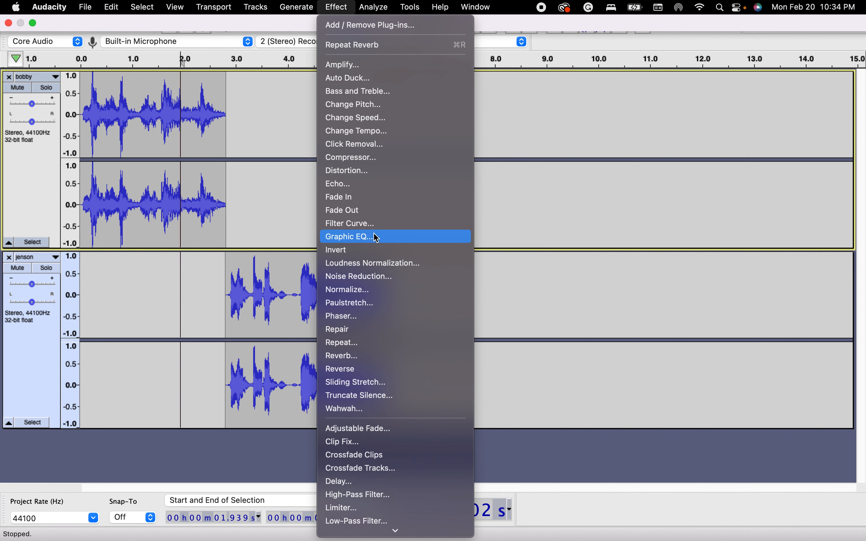
{"action": "left_click", "coordinate": [338, 6]}
{"action": "left_click", "coordinate": [306, 7]}
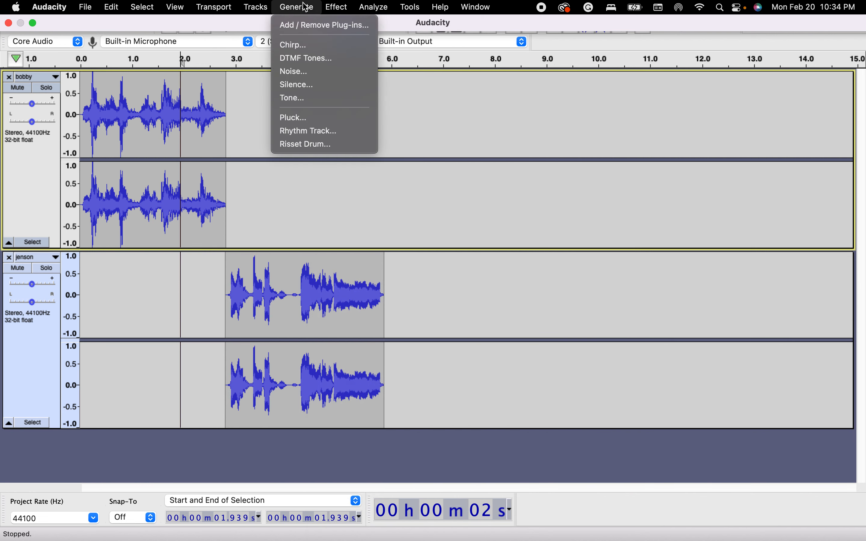
{"action": "mouse_move", "coordinate": [254, 6]}
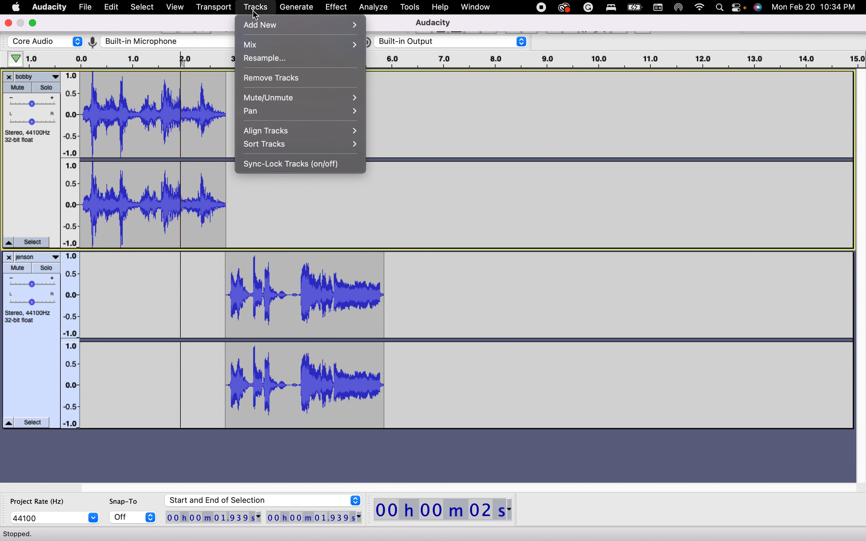
{"action": "mouse_move", "coordinate": [144, 7]}
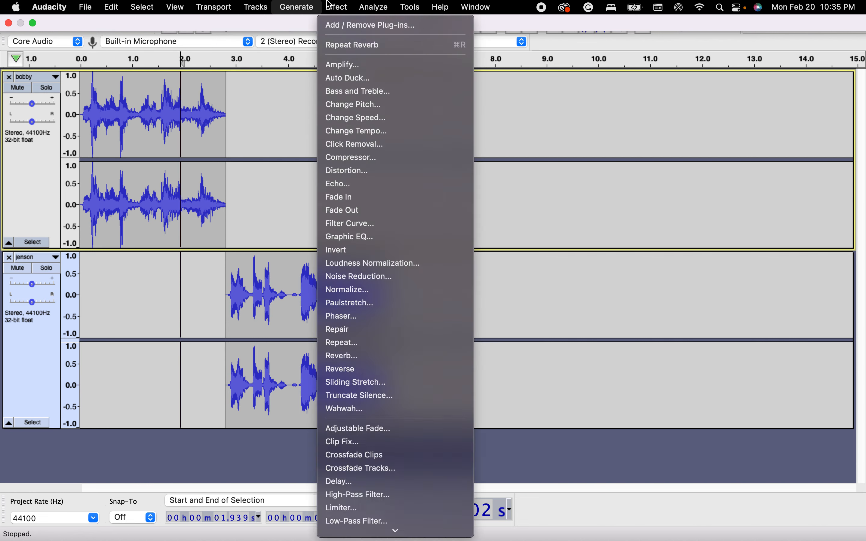
{"action": "mouse_move", "coordinate": [410, 7]}
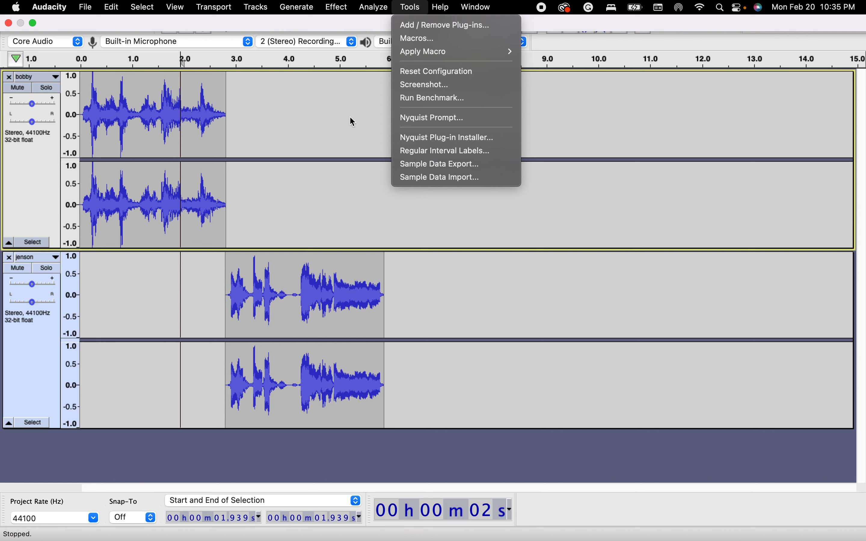
{"action": "left_click", "coordinate": [394, 243]}
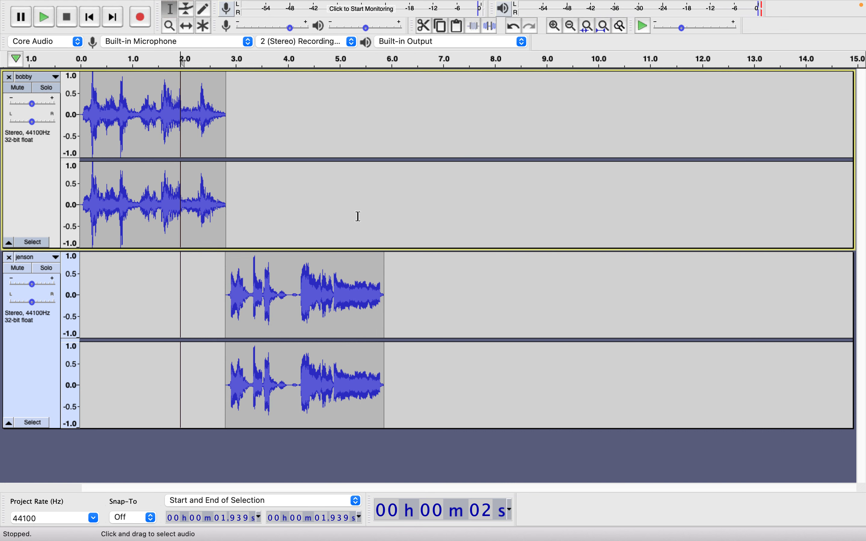
- Delete the audio clips on both tracks and remove the two emptied tracks from the project
{"action": "left_click_drag", "start_coordinate": [420, 282], "coordinate": [161, 253]}
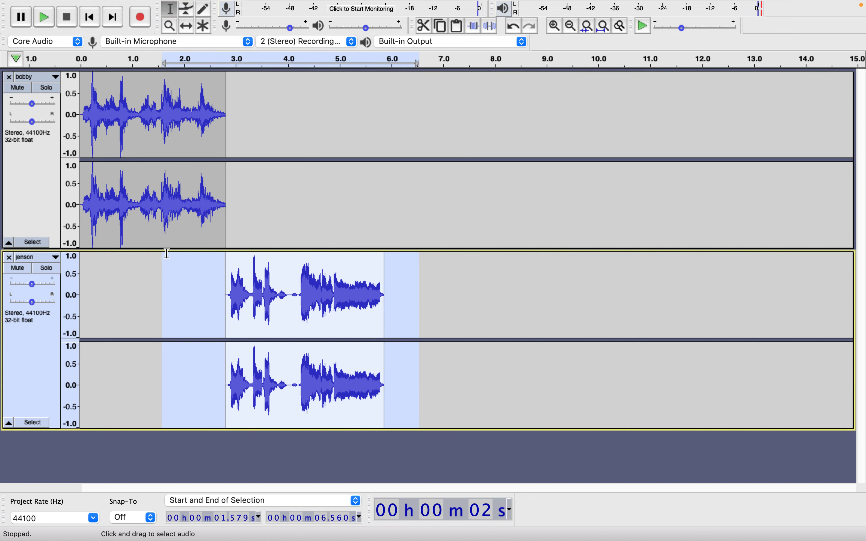
{"action": "key", "text": "Delete"}
{"action": "left_click_drag", "start_coordinate": [248, 205], "coordinate": [58, 194]}
{"action": "key", "text": "Delete"}
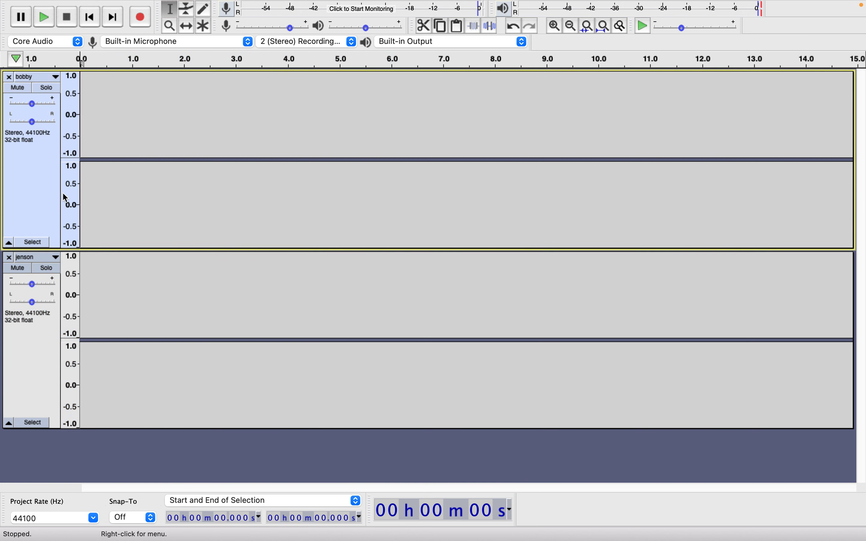
{"action": "left_click", "coordinate": [8, 257]}
{"action": "left_click", "coordinate": [8, 76]}
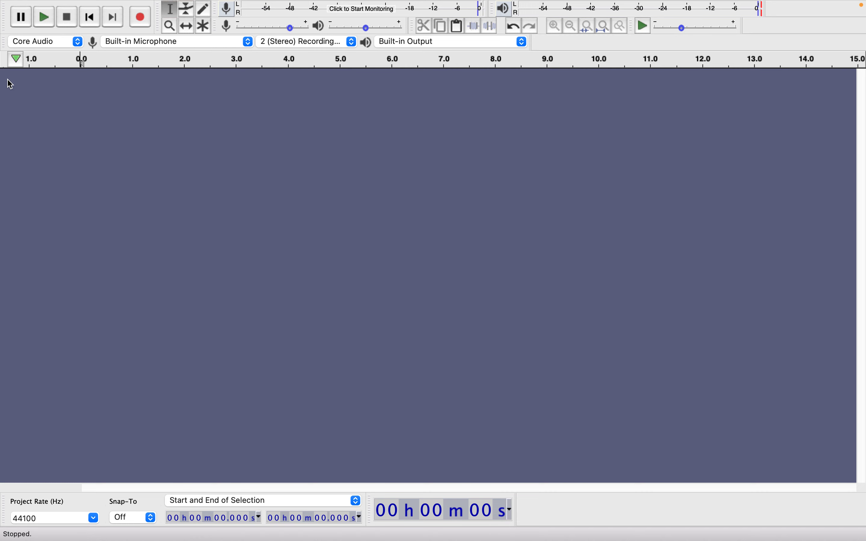